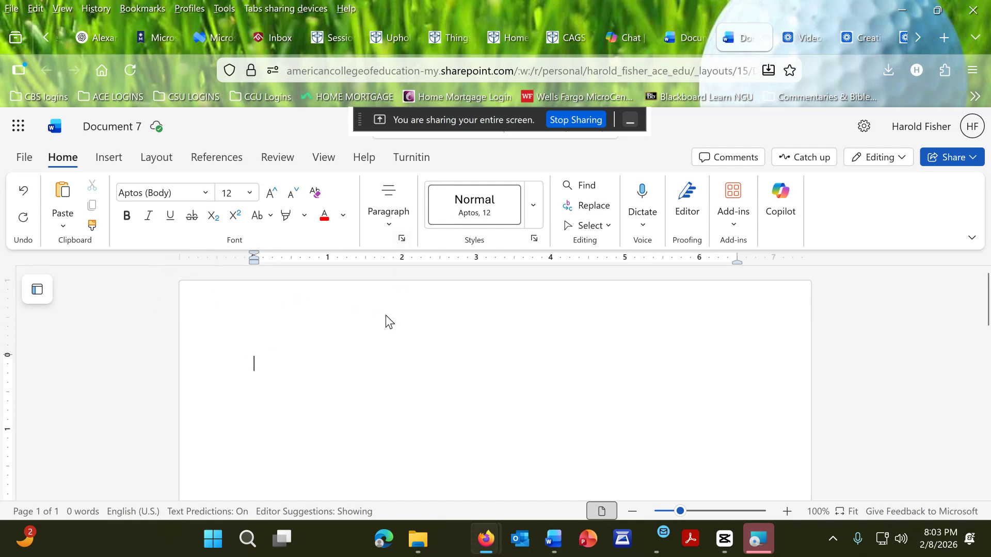
Centre the text, move a few lines down the blank page and enter "Paper title" on its own line
click(387, 222)
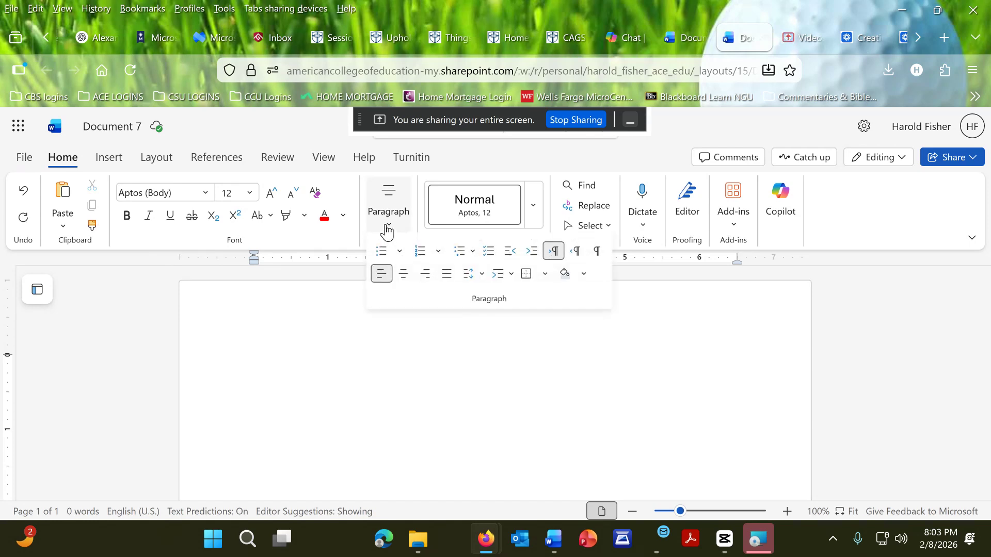
click(405, 279)
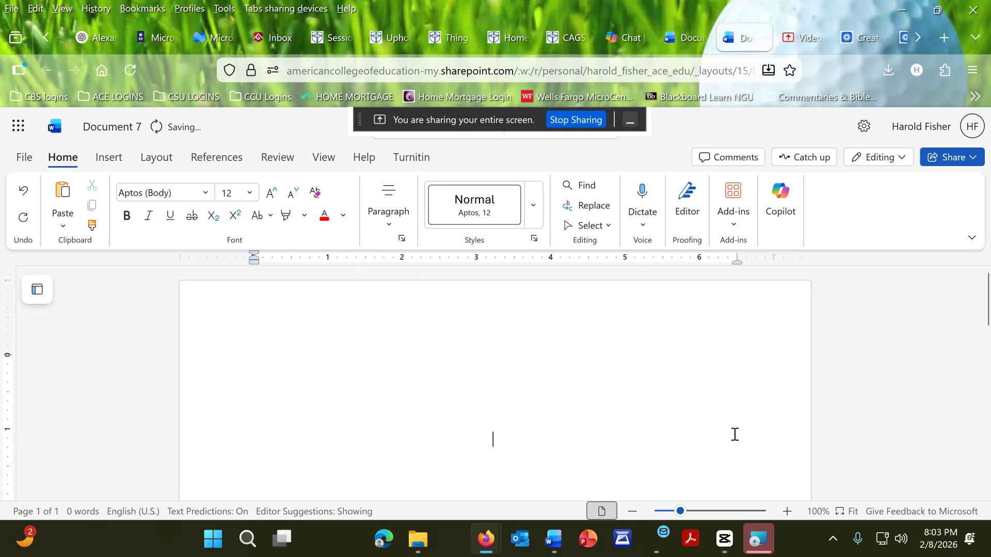
scroll(735, 434, down, 5)
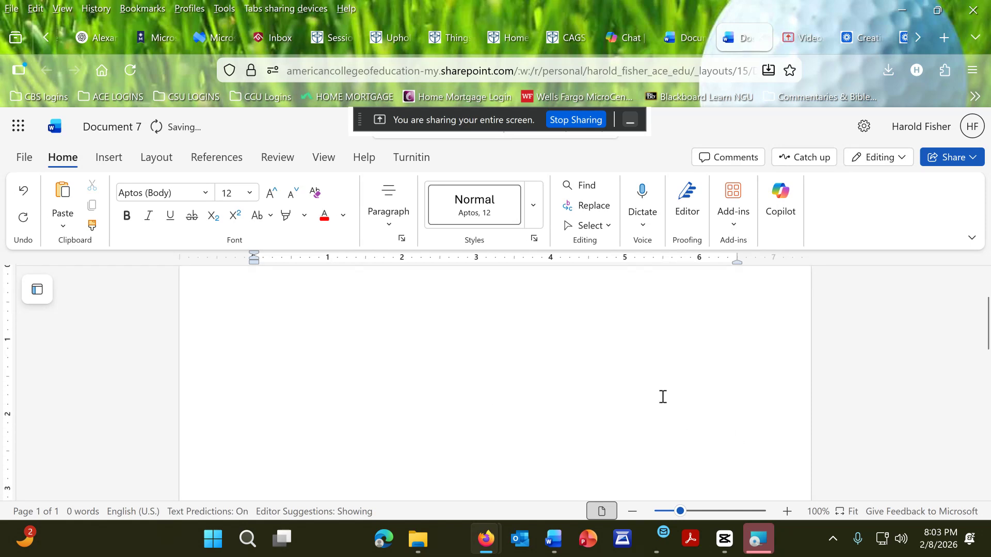
scroll(661, 397, down, 2)
scroll(660, 392, up, 6)
text(Paper title)
key(Return)
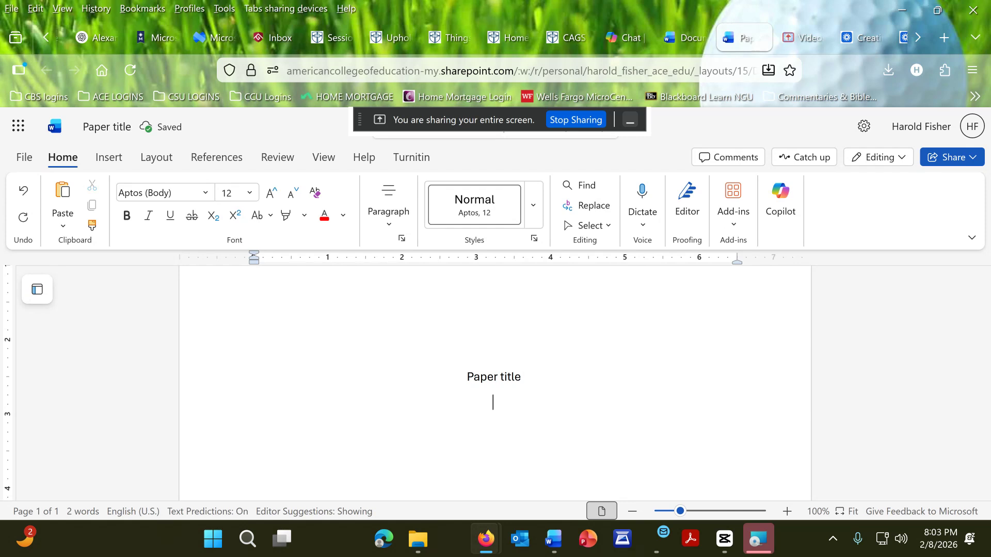
Add the lines "Your name", "School name" and "Course name" below the paper title
text(Your name )
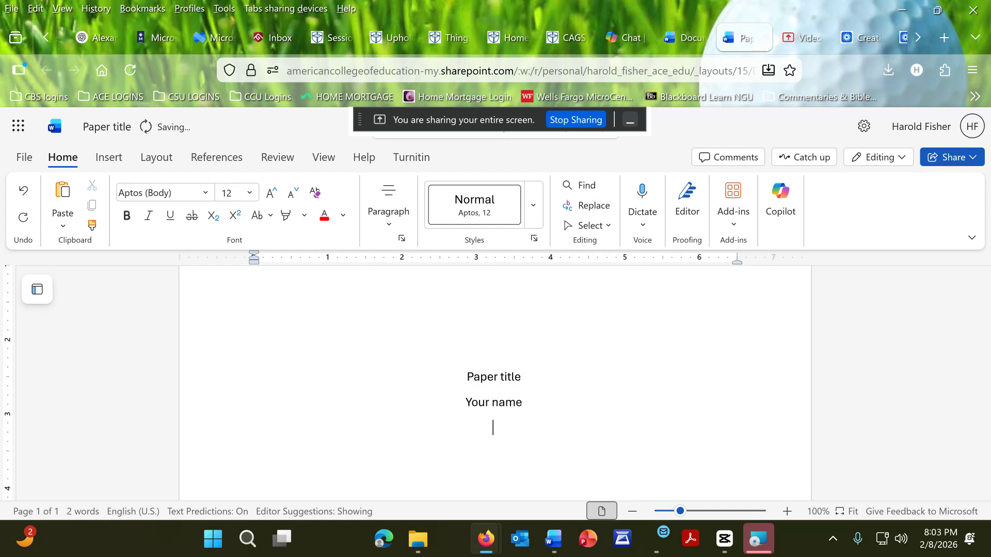
text(School name)
key(Return)
text(Co)
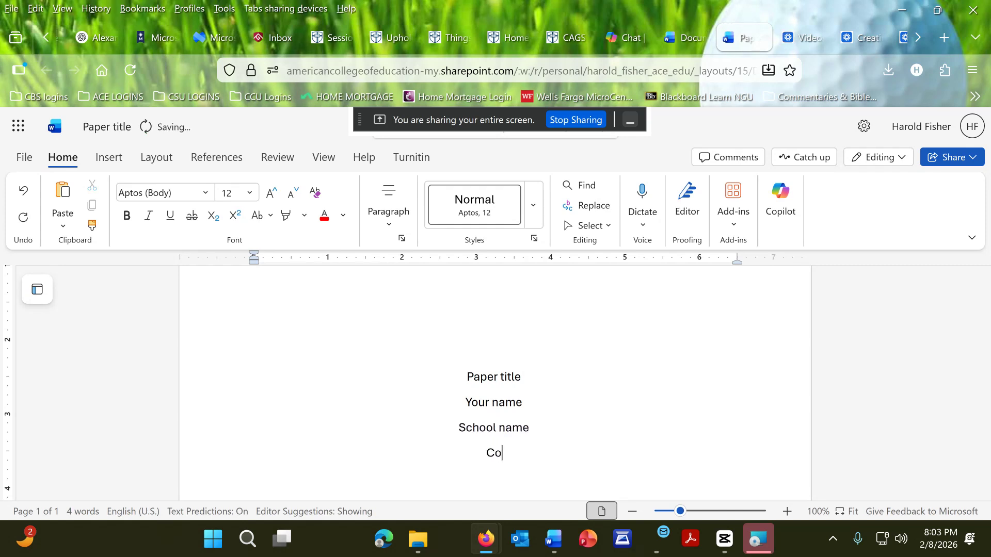
text(urse)
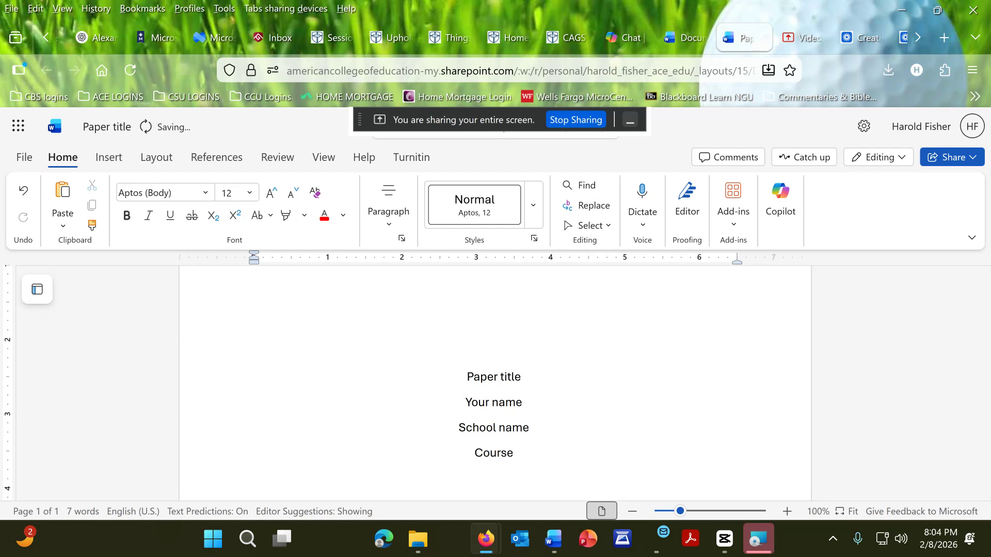
text( name )
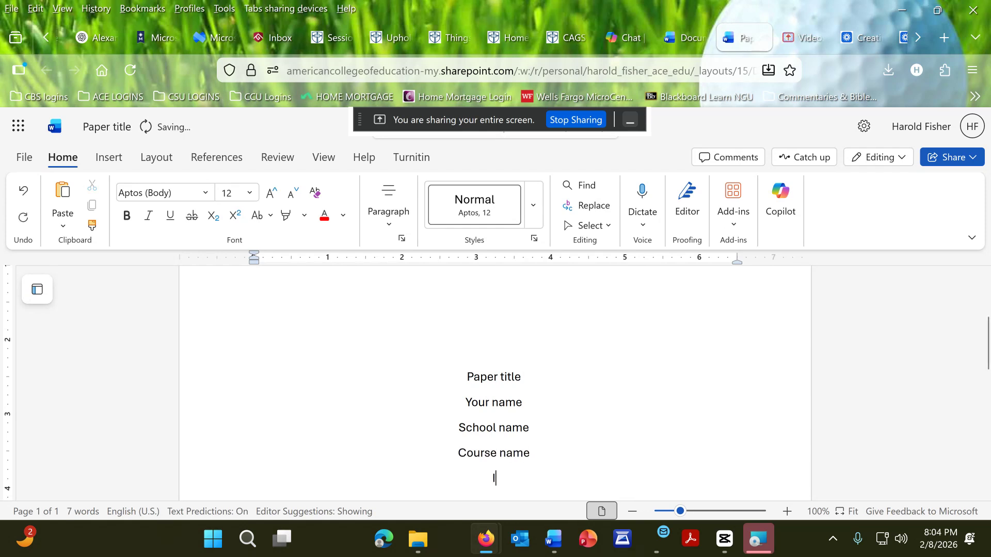
Add the lines "Instructor" and "Date" below the course name, with Instructor spelled correctly
text(Instrutor)
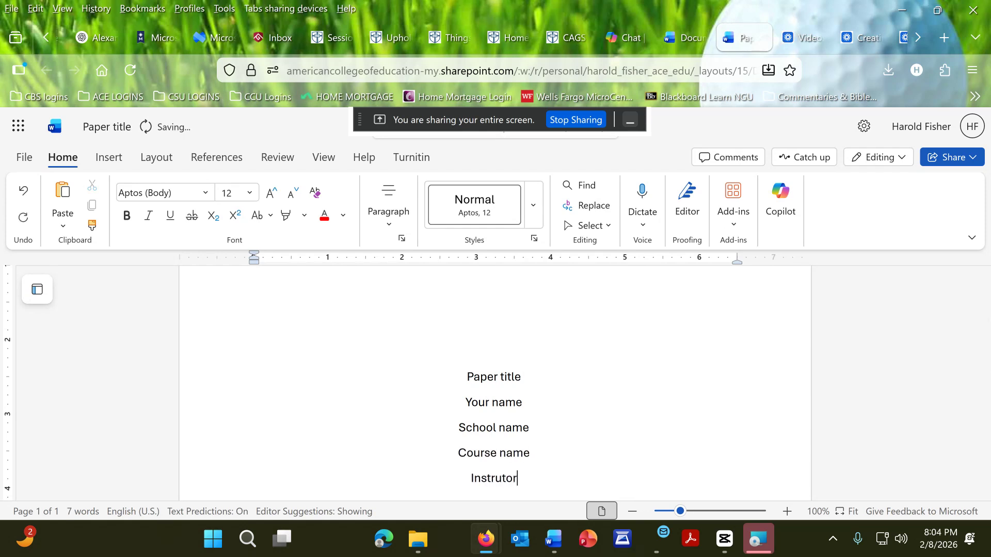
key(Return)
key(BackSpace)
key(BackSpace)
key(BackSpace)
key(BackSpace)
key(BackSpace)
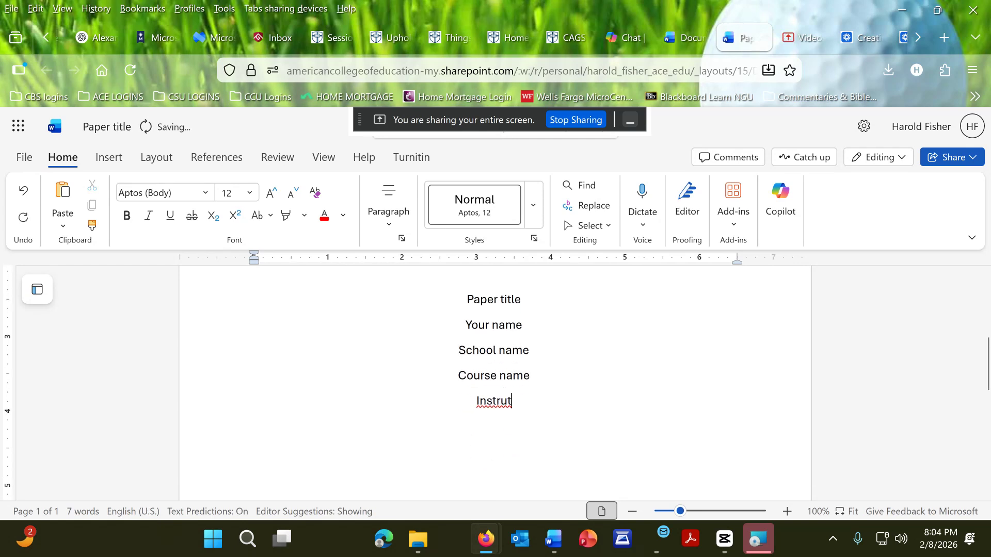
text(uc)
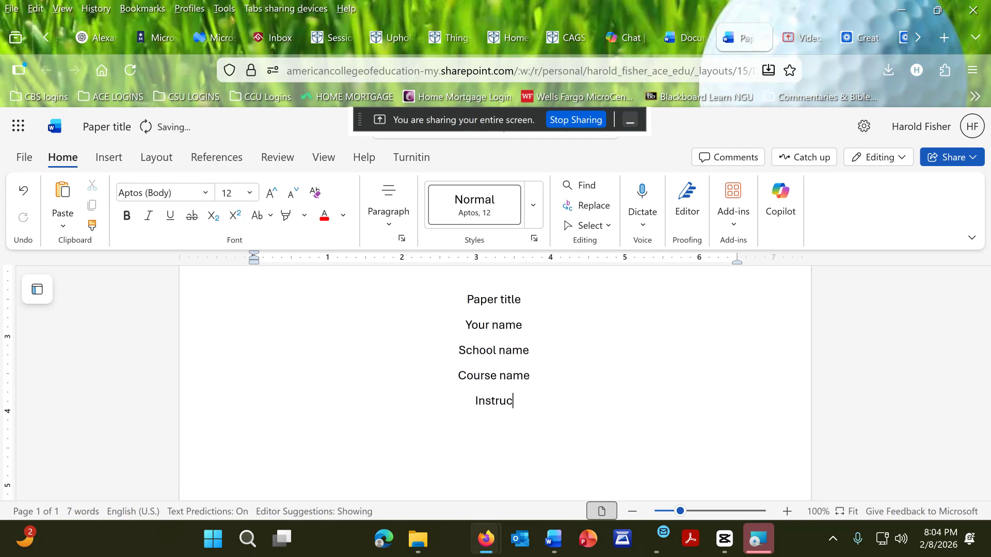
text(tor)
key(Return)
key(ctrl+z)
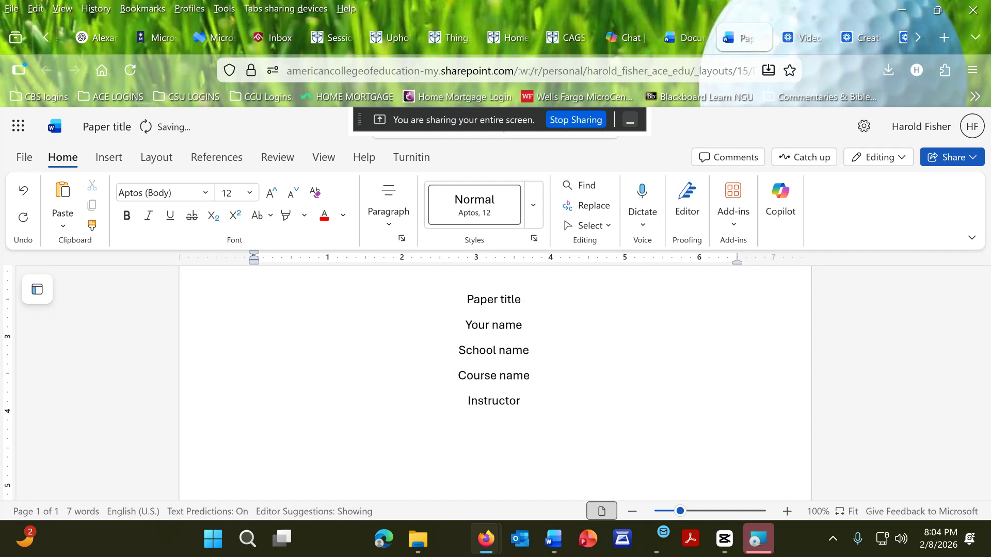
key(Return)
text(Date)
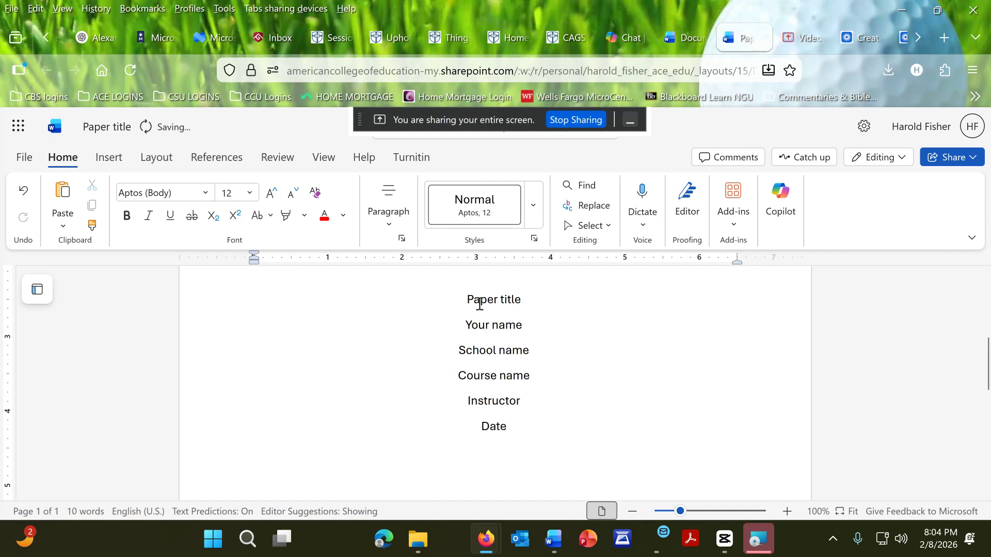
Set all six title-page lines to Double line spacing with 0 pt spacing after
drag(467, 300, 539, 435)
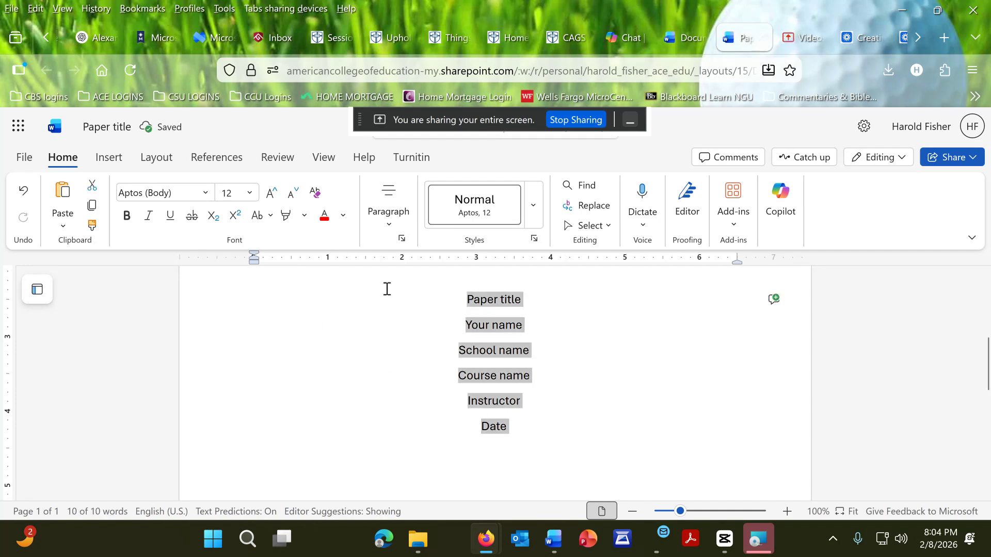
click(402, 239)
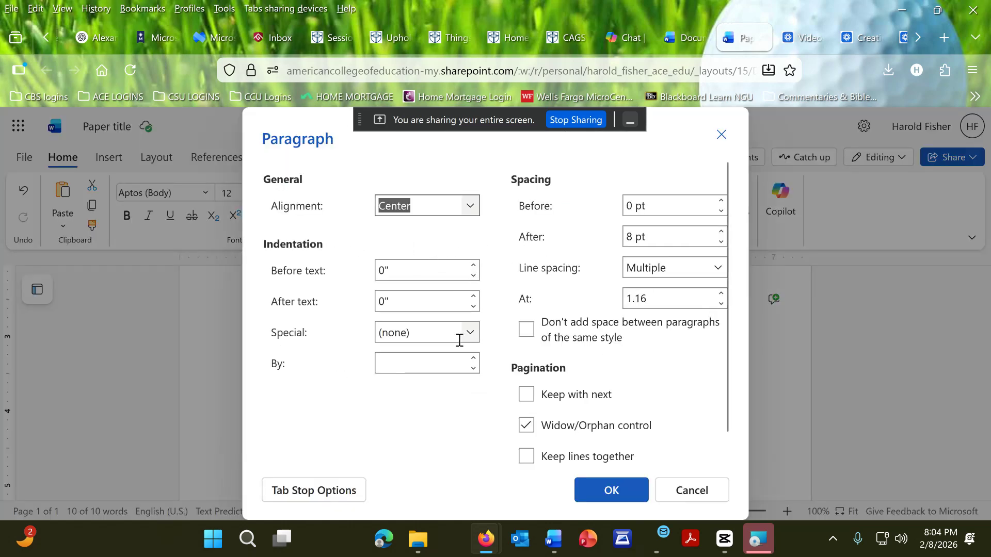
click(718, 268)
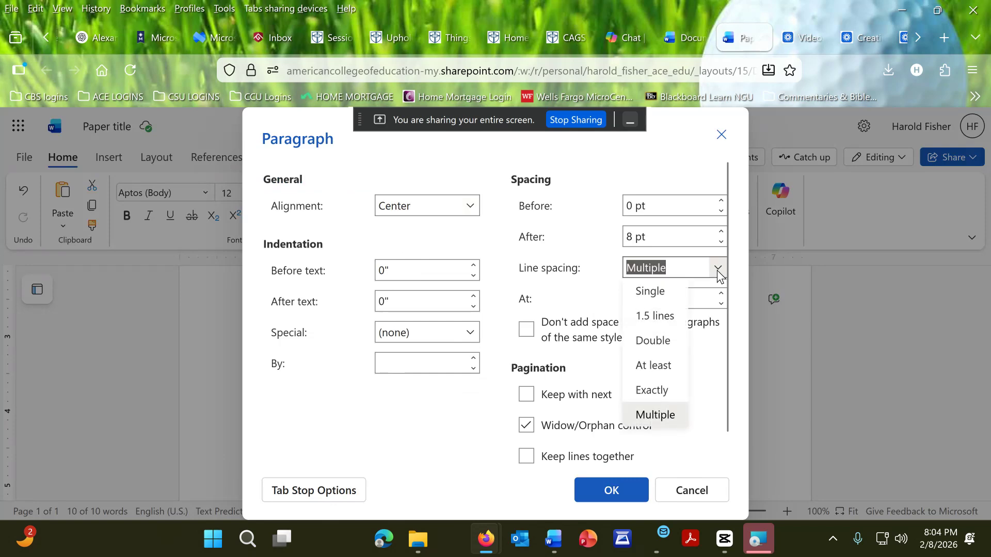
click(669, 343)
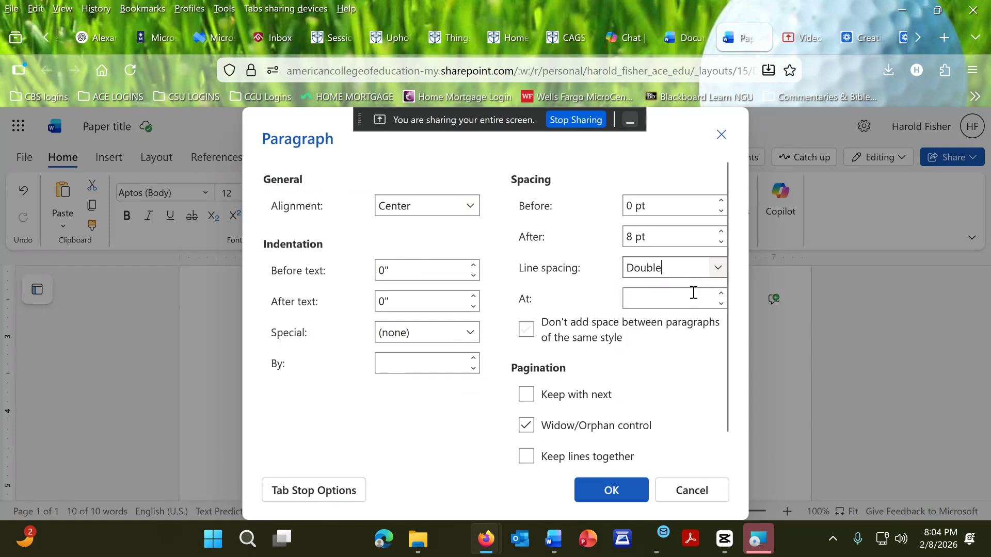
click(721, 242)
click(721, 243)
click(720, 243)
click(721, 243)
click(721, 242)
click(721, 243)
click(721, 243)
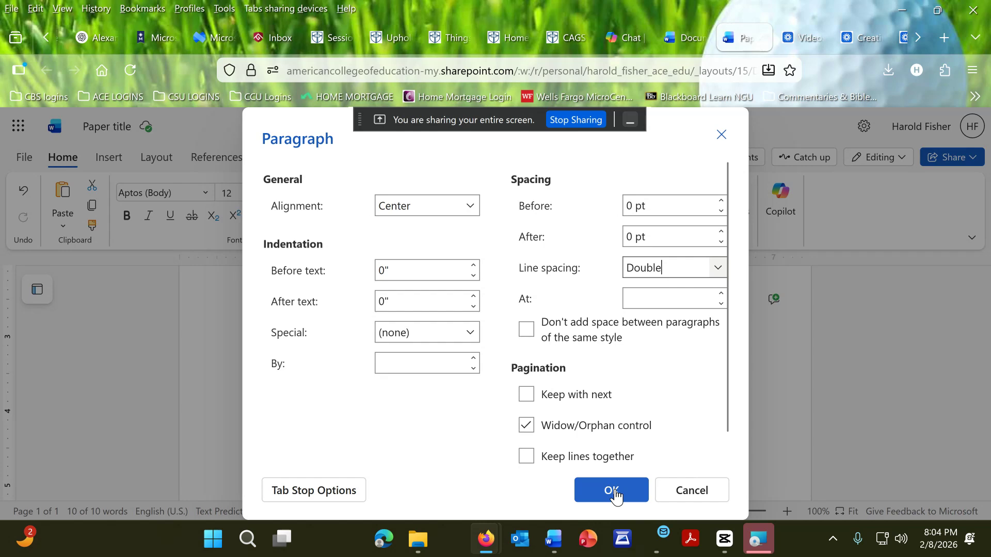
click(615, 490)
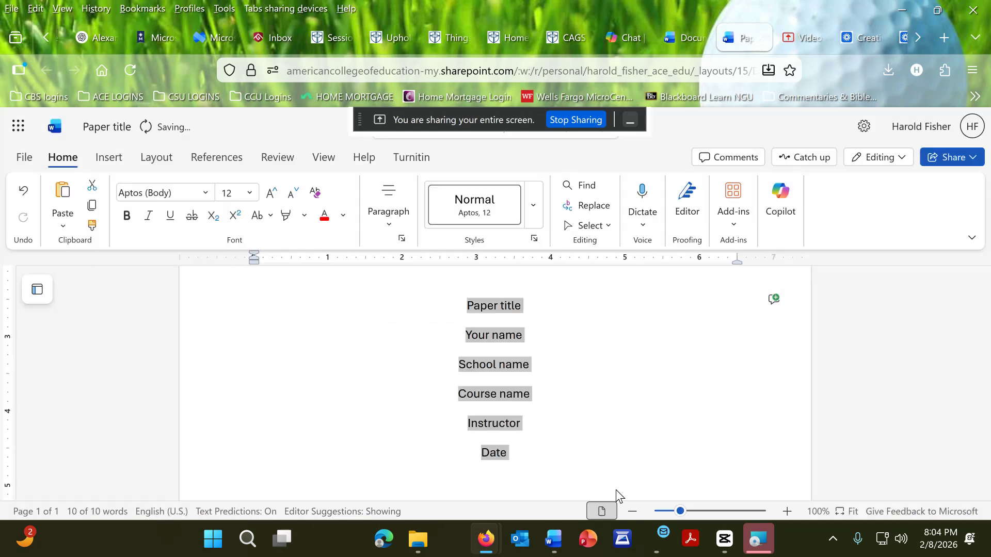
click(562, 380)
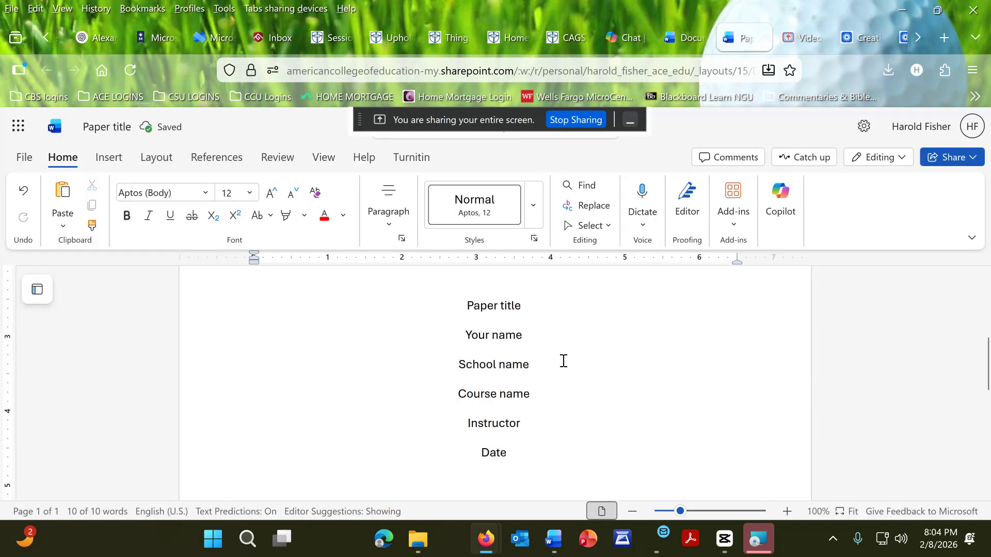
Insert a page number at the right of the page header, without a page count
scroll(563, 362, up, 2)
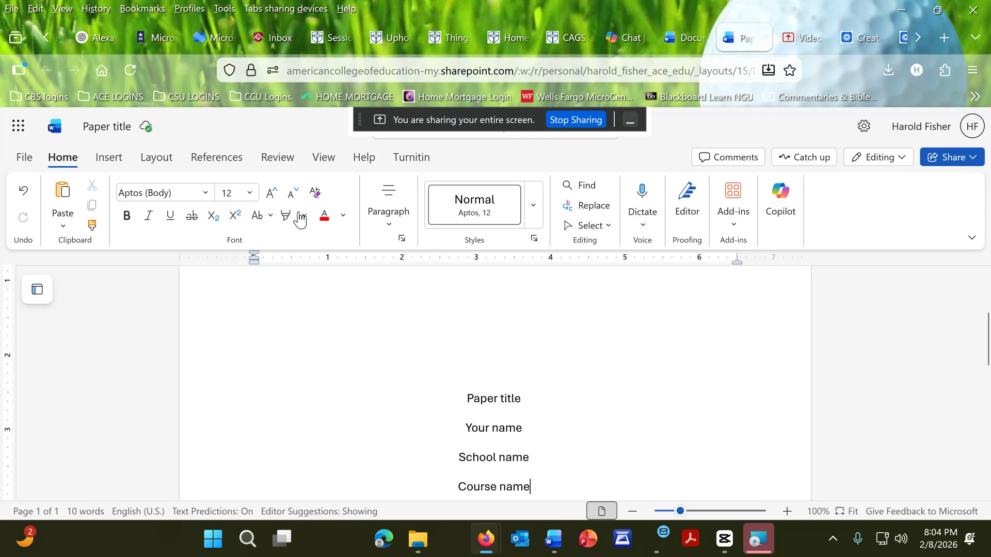
click(108, 159)
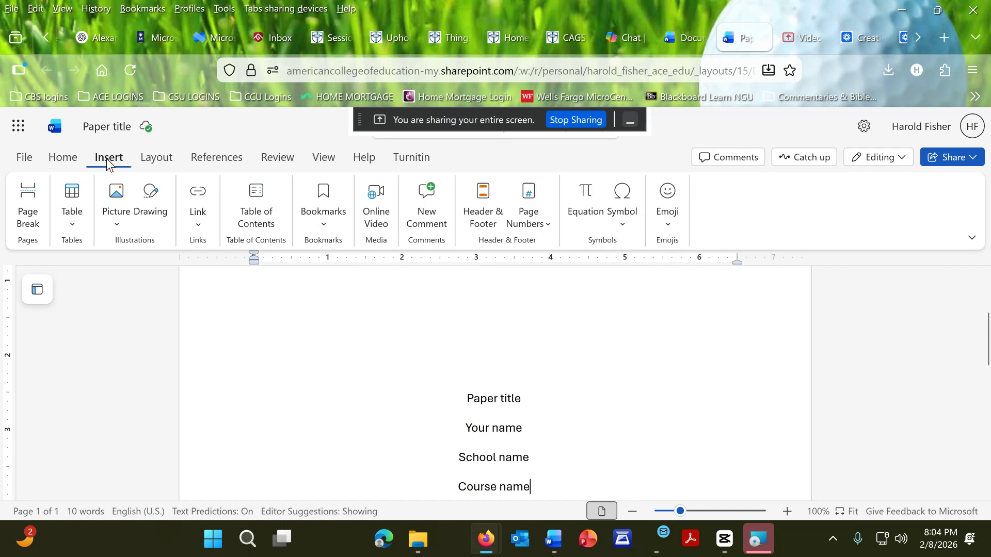
click(540, 224)
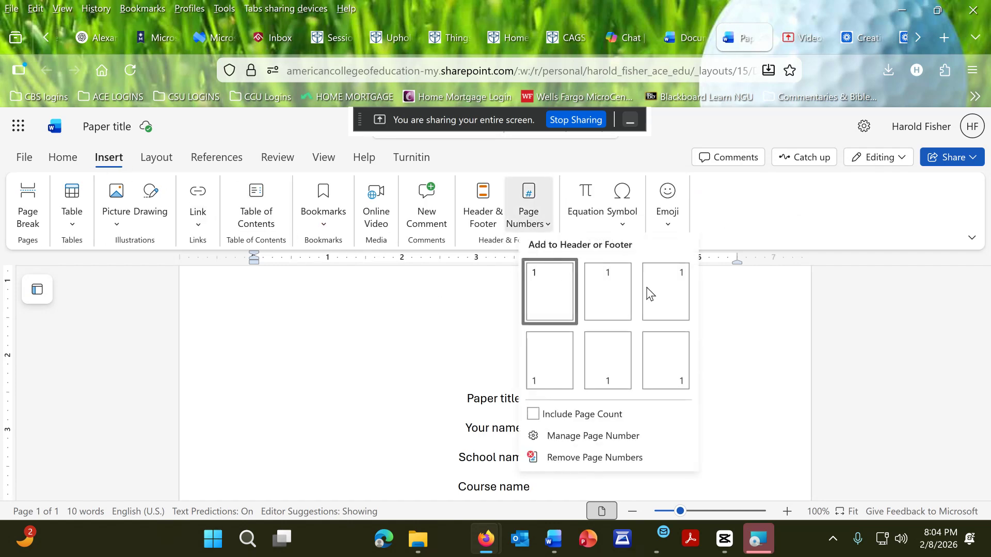
click(675, 293)
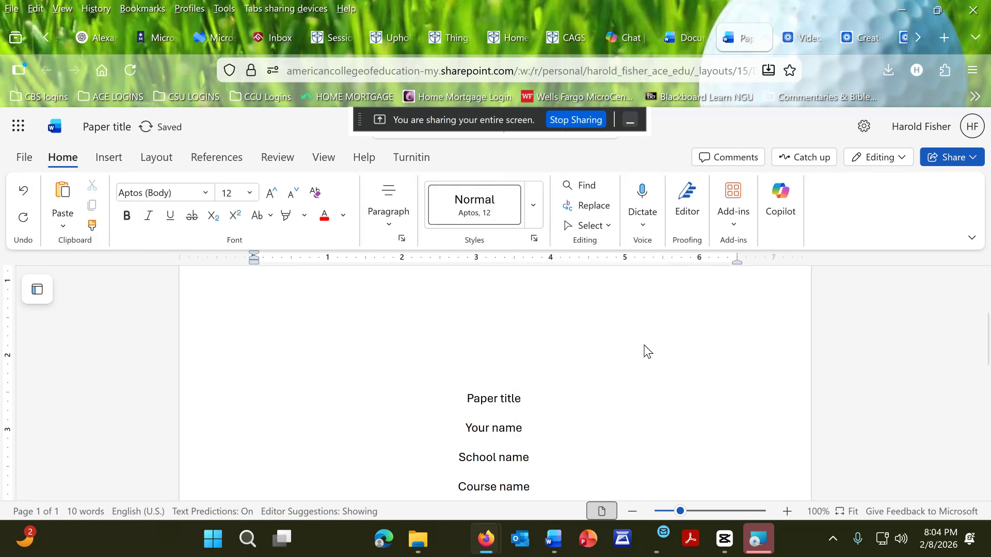
scroll(684, 401, up, 3)
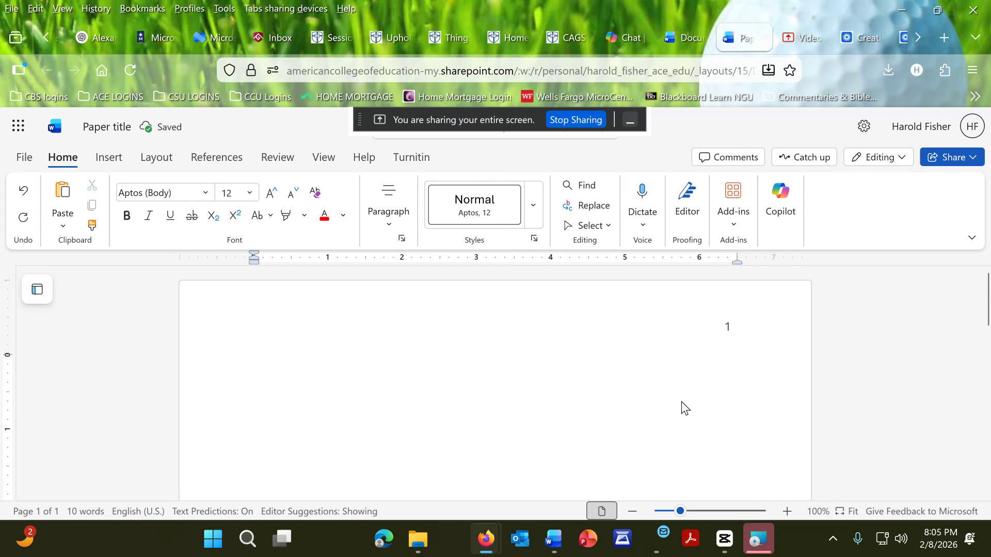
scroll(680, 402, down, 8)
scroll(639, 398, up, 6)
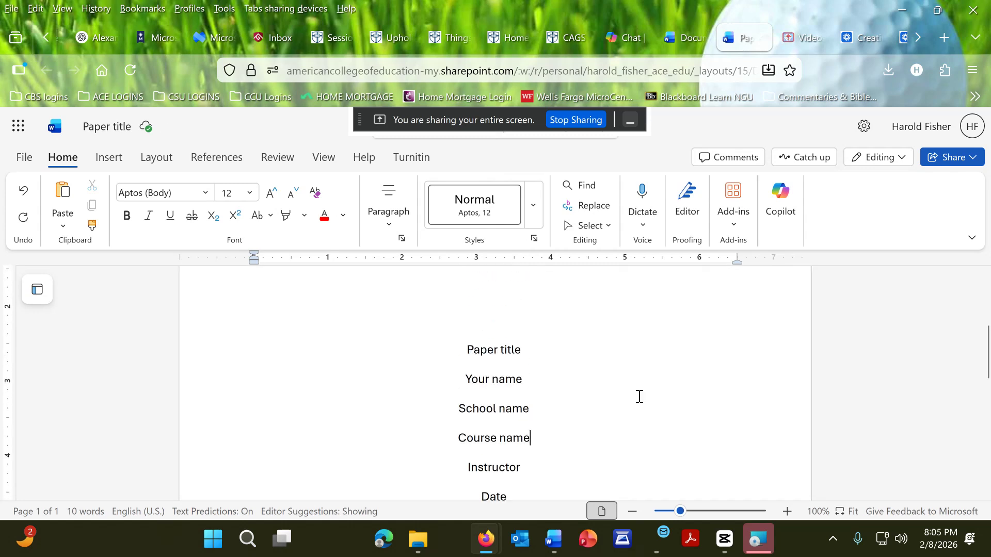
Try inserting a page break after the Date line and undo it
scroll(559, 458, down, 3)
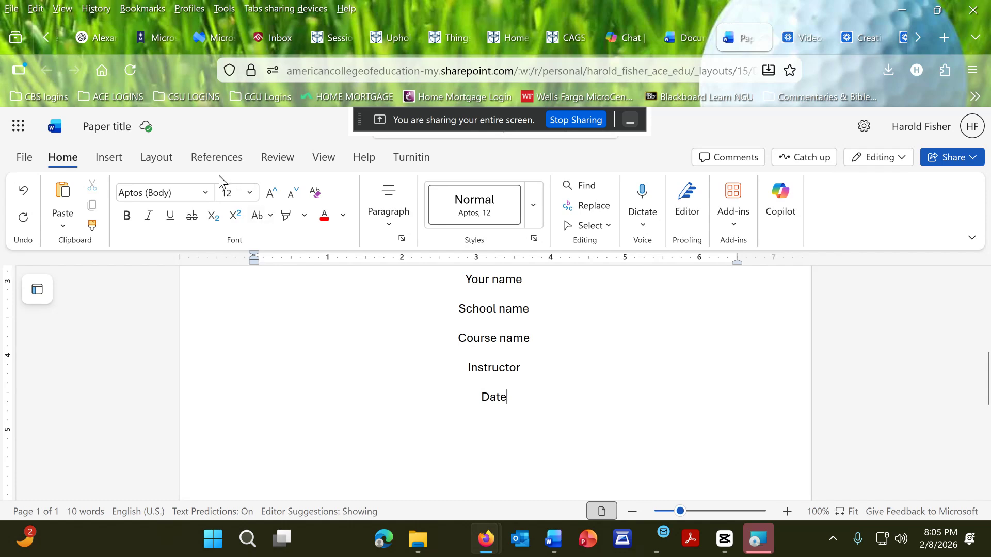
click(114, 164)
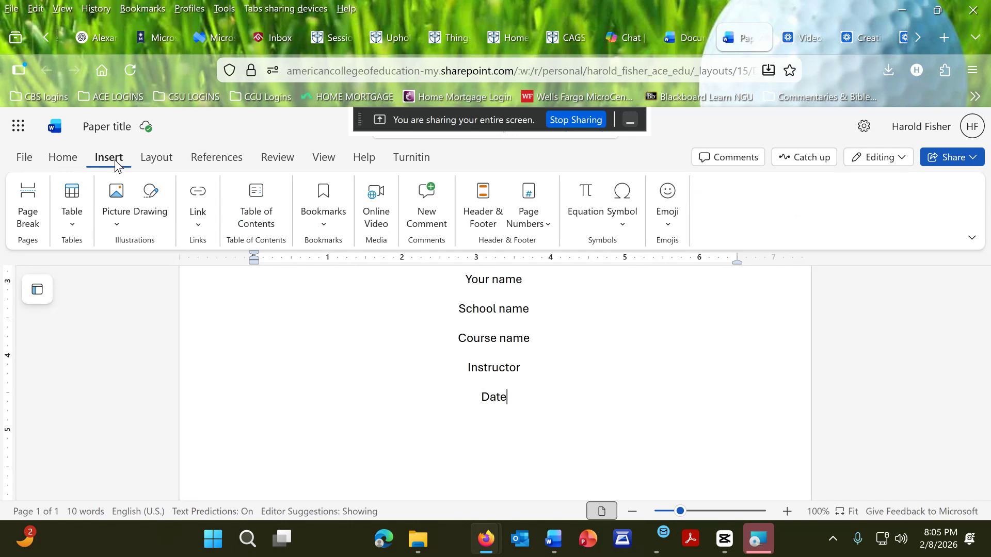
click(30, 204)
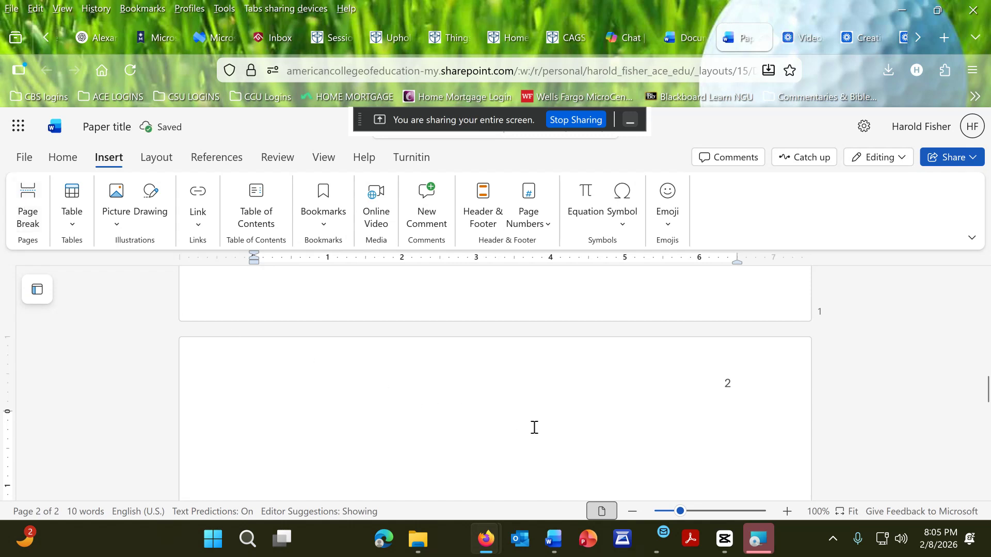
key(ctrl+z)
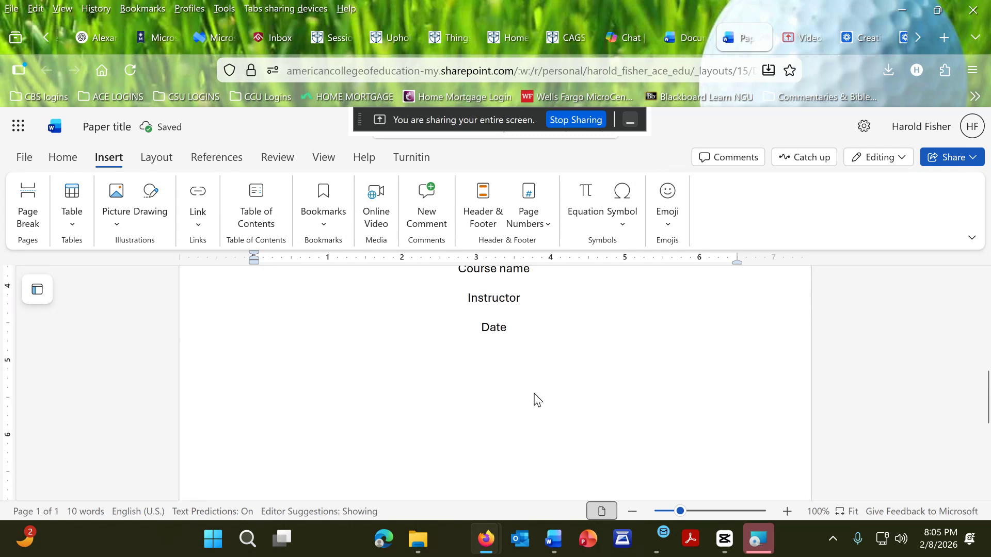
Start a new line below the Date line and align it left
key(Return)
key(BackSpace)
key(Return)
click(66, 166)
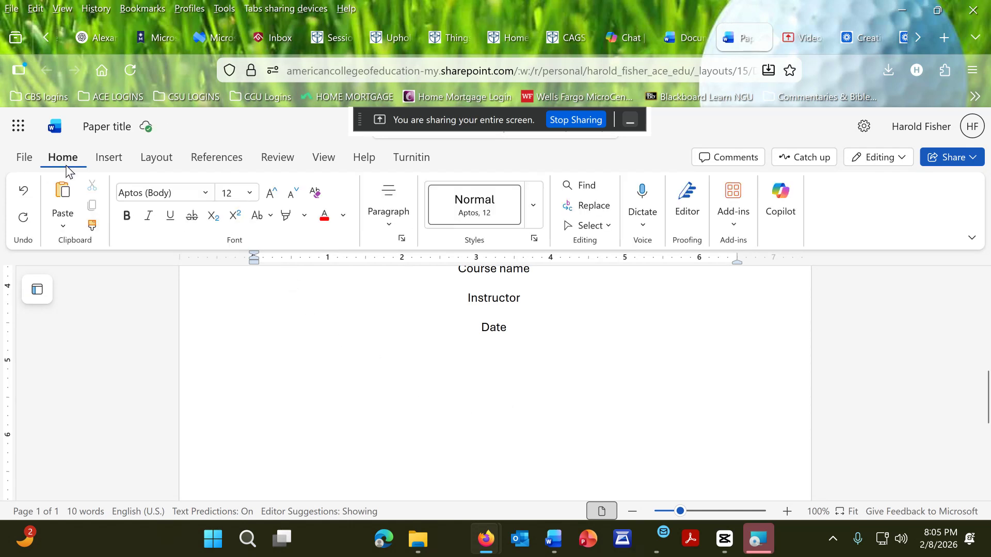
click(387, 225)
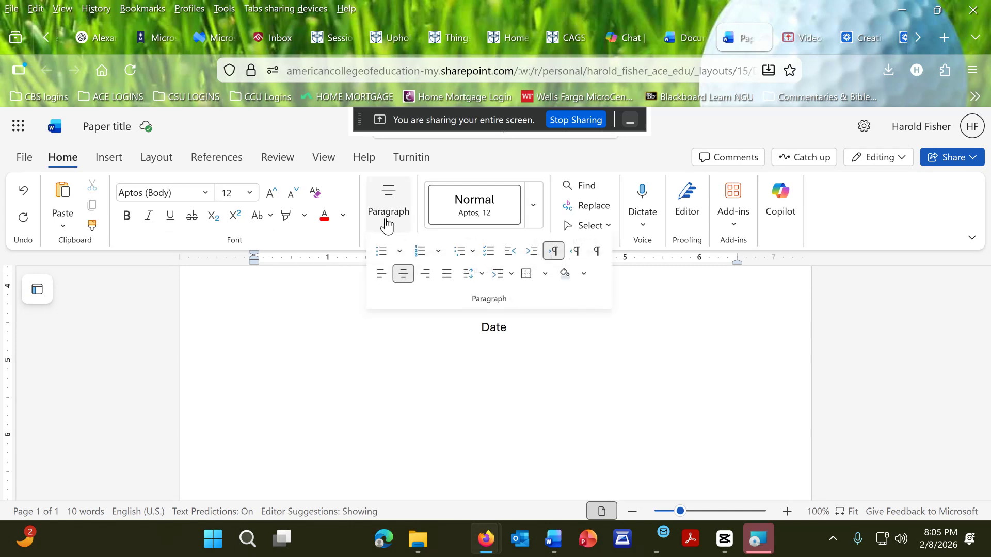
click(381, 274)
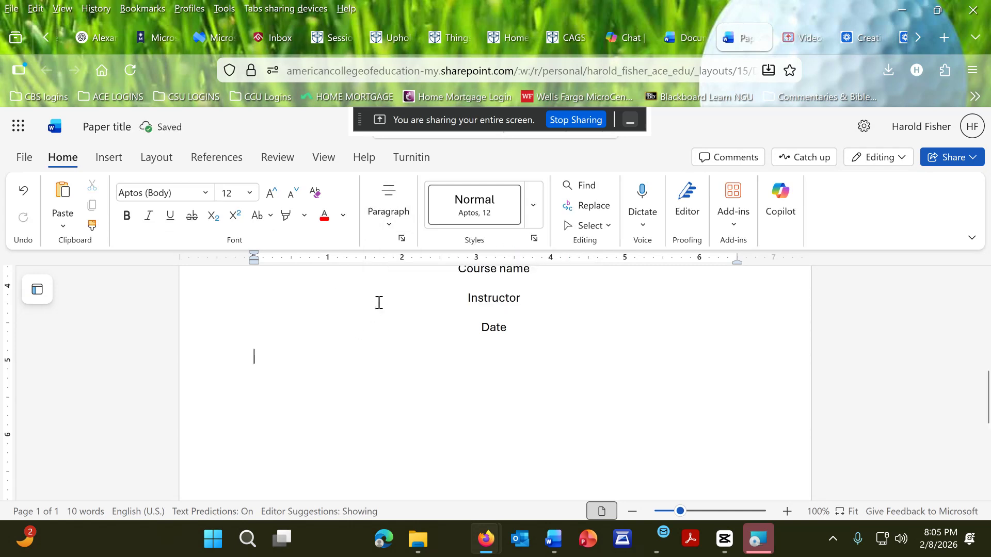
click(391, 230)
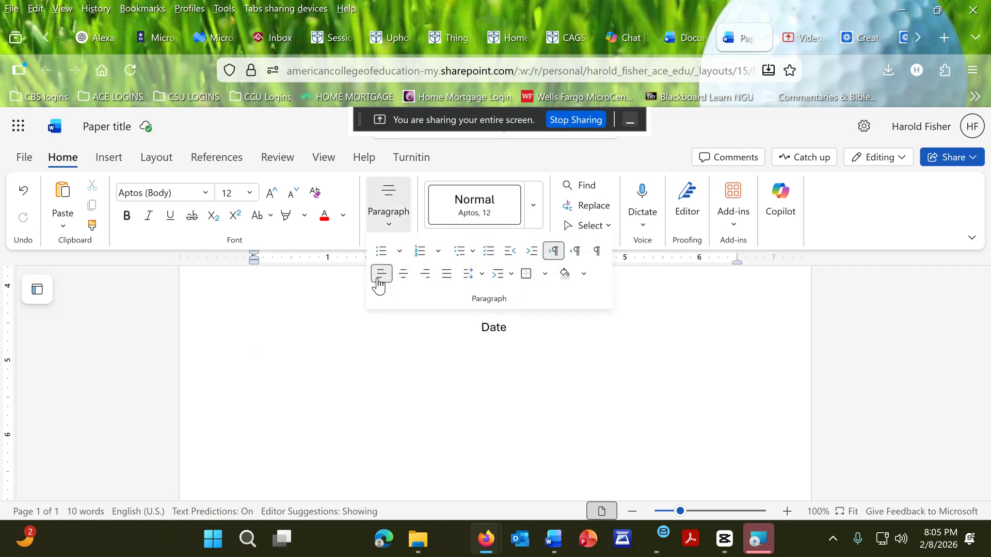
click(247, 368)
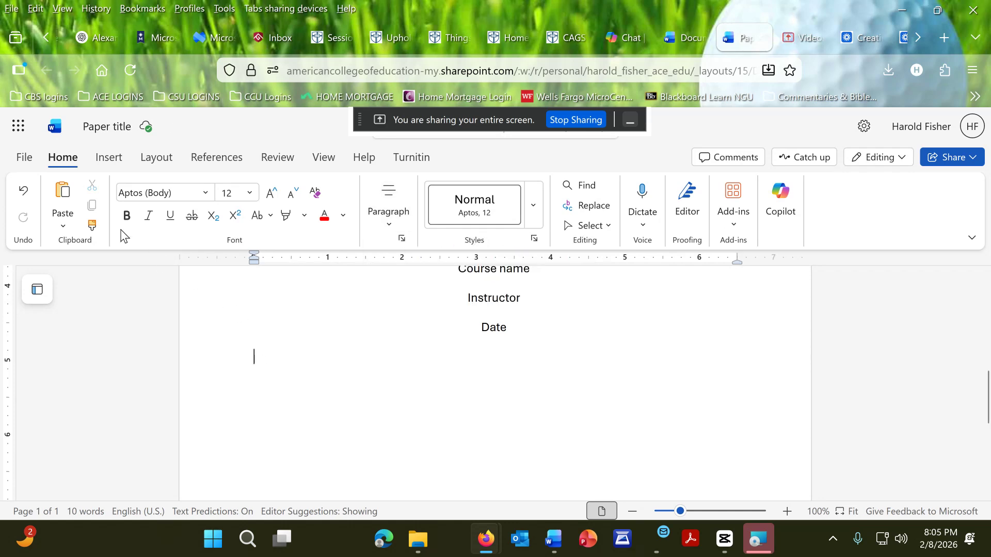
Insert a page break at the empty line below the Date line to start page 2
click(108, 160)
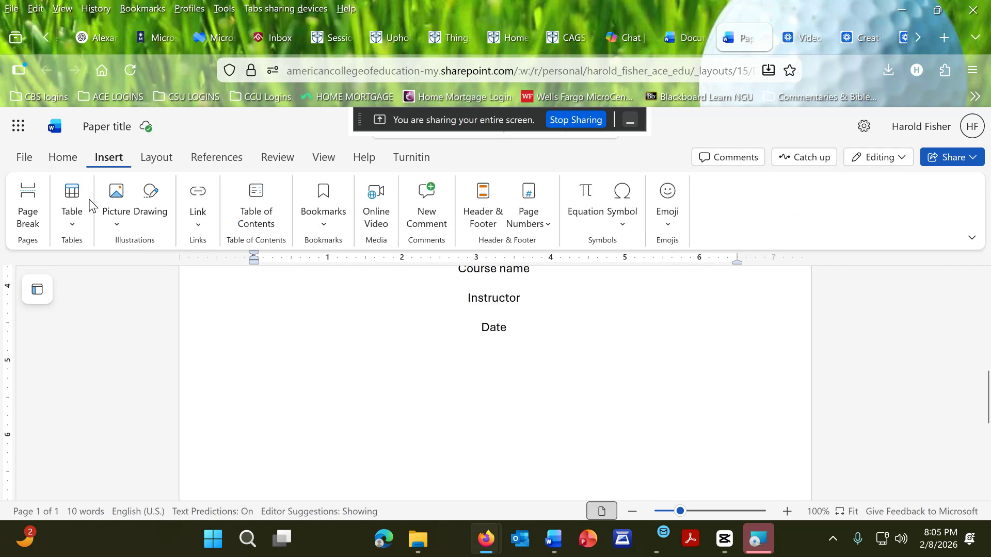
click(30, 202)
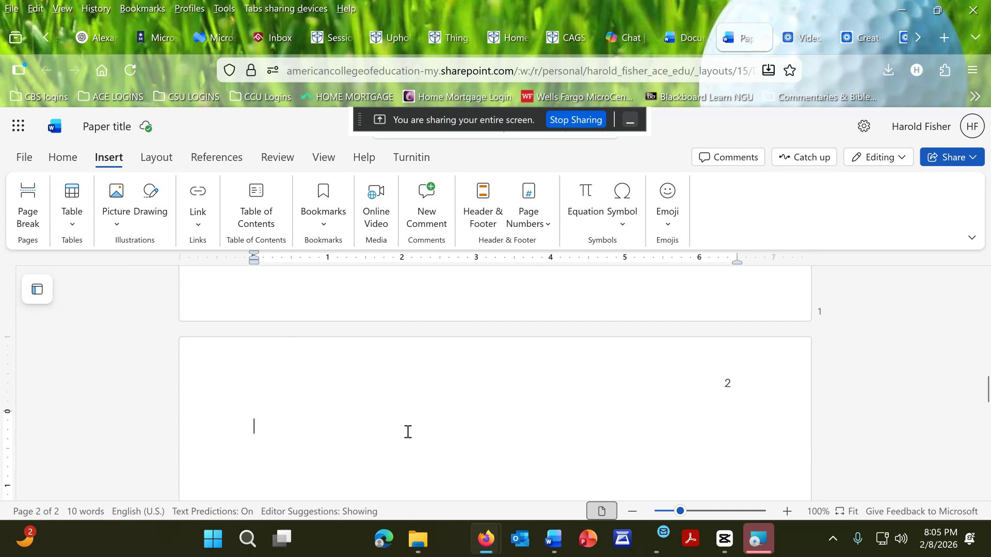
Change the font of all the title-page lines, from Paper title to Date, to Times New Roman
scroll(480, 442, up, 10)
scroll(559, 404, down, 4)
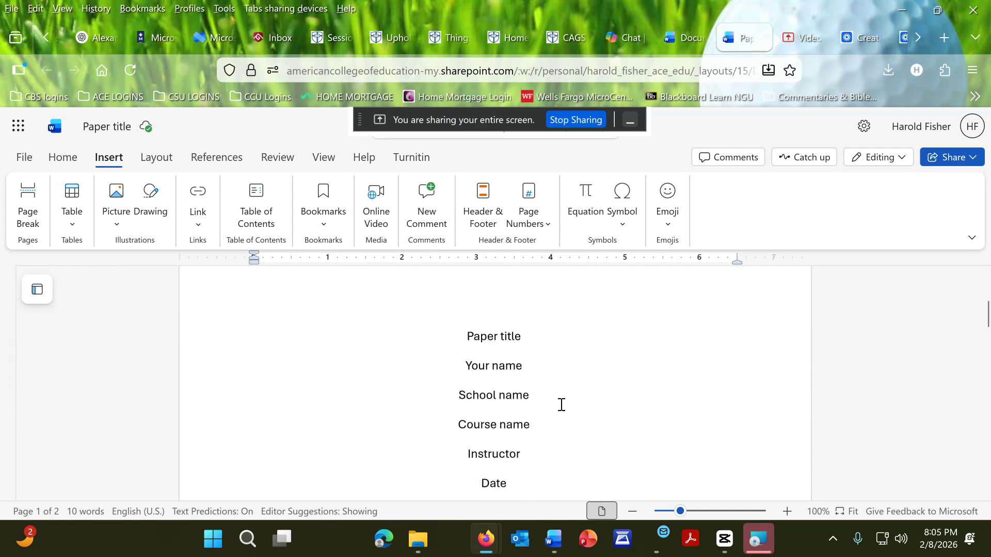
scroll(560, 404, down, 5)
scroll(568, 405, up, 3)
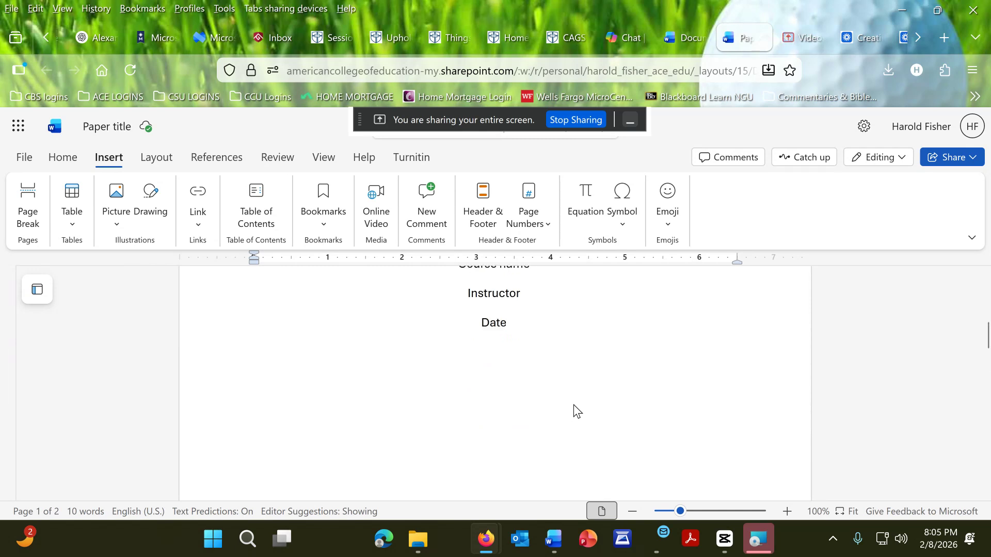
scroll(571, 408, up, 4)
scroll(562, 411, down, 1)
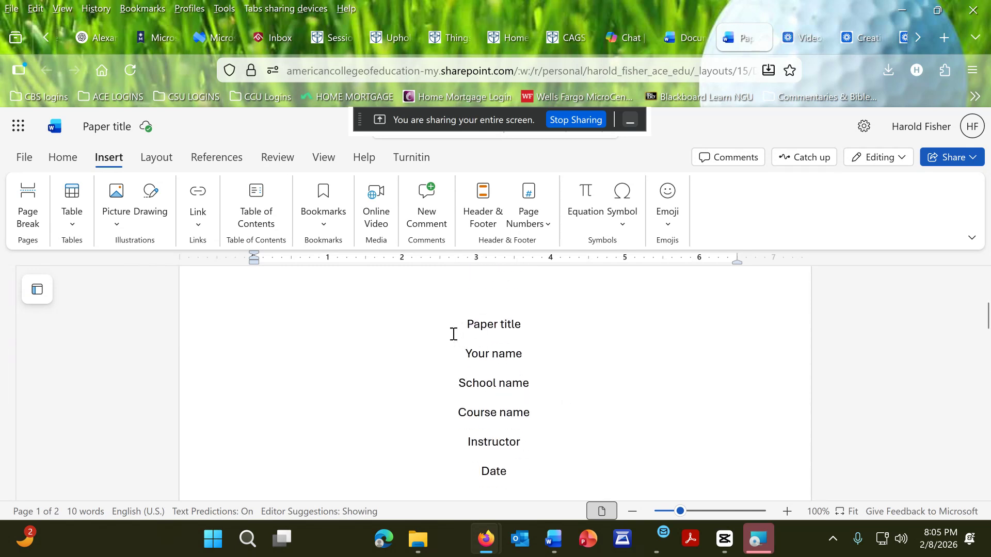
drag(525, 439, 487, 436)
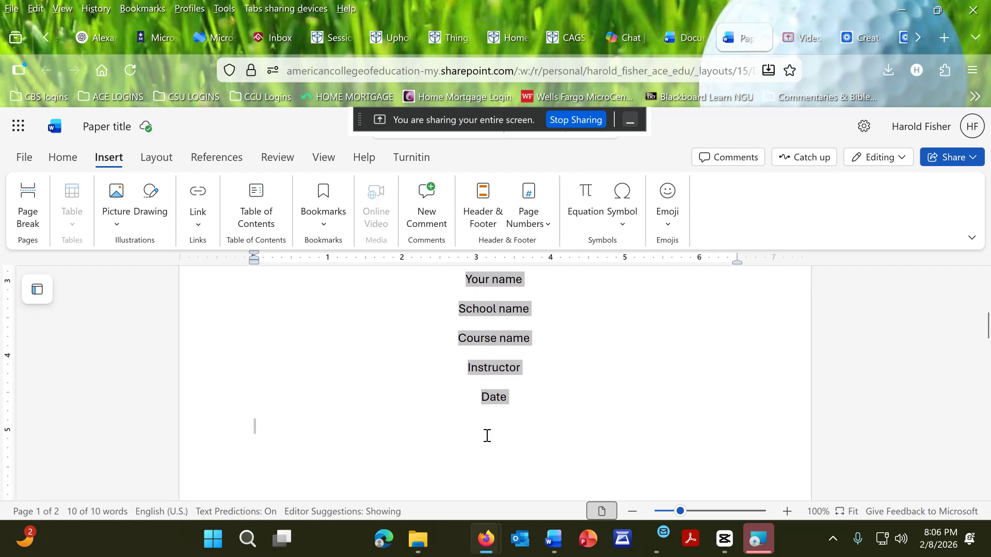
click(62, 160)
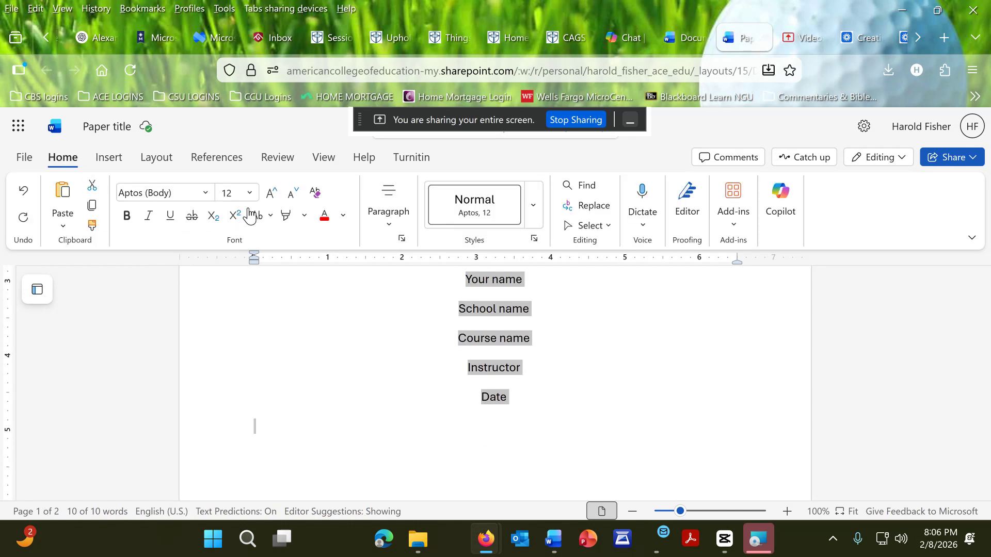
click(206, 194)
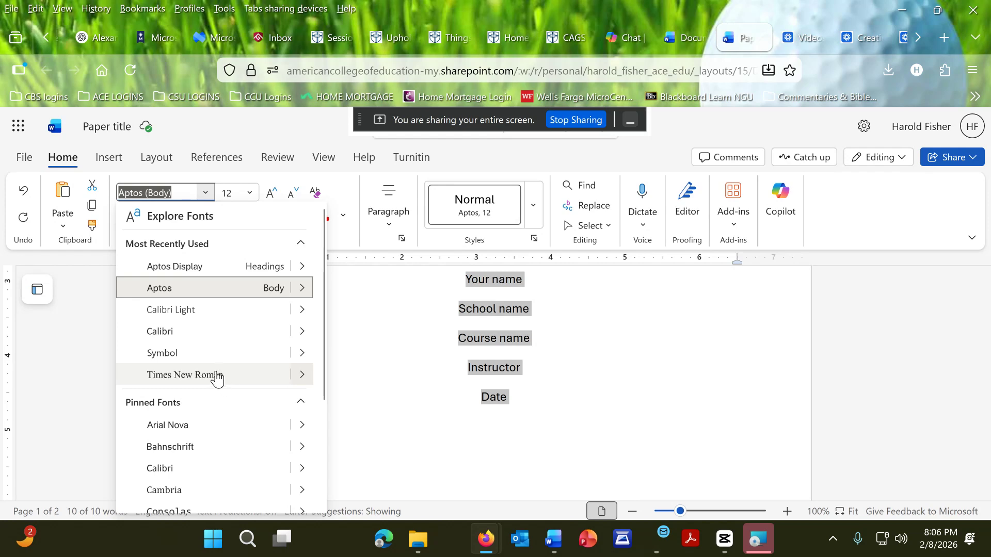
click(222, 374)
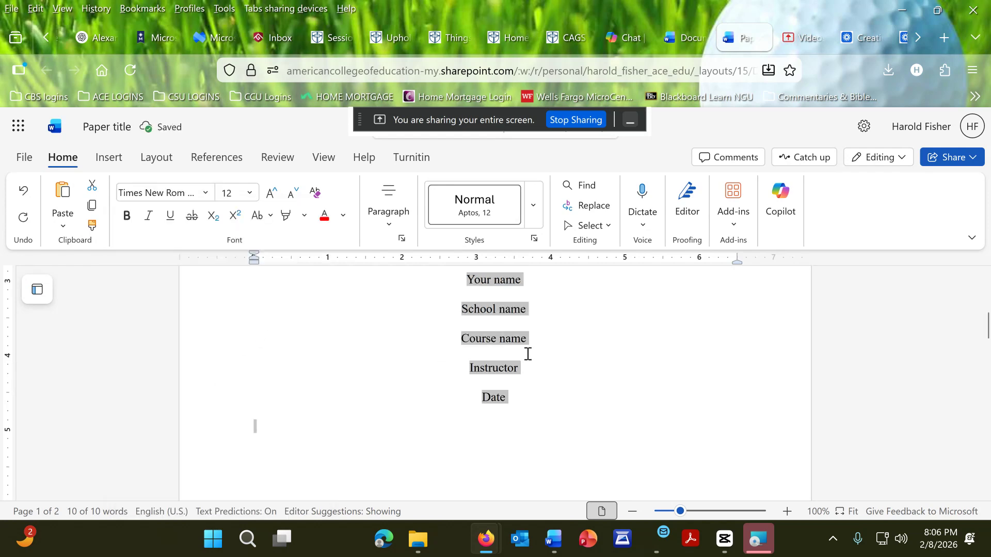
click(455, 423)
Place the cursor on page 2 and check which page margin preset is in use
scroll(454, 423, down, 10)
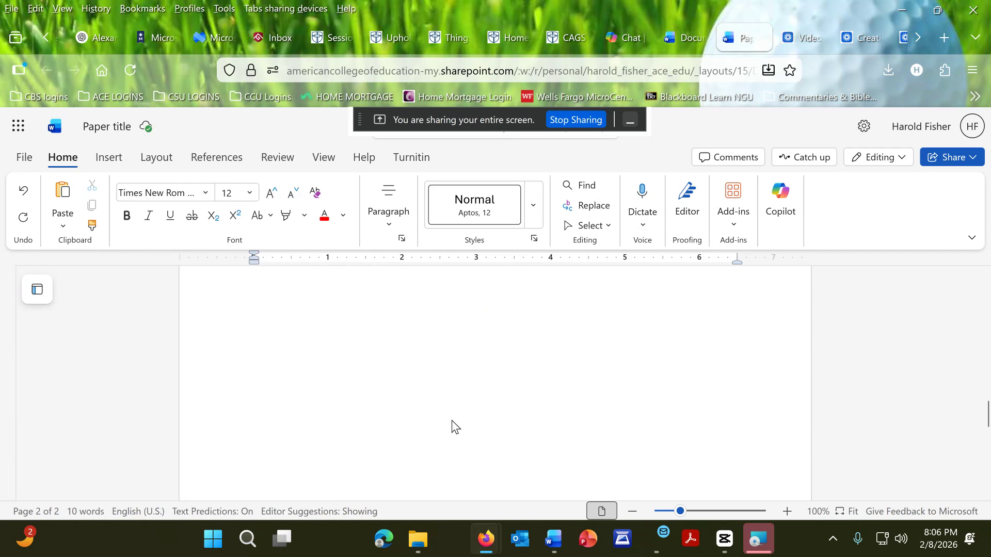
scroll(454, 426, up, 3)
click(309, 454)
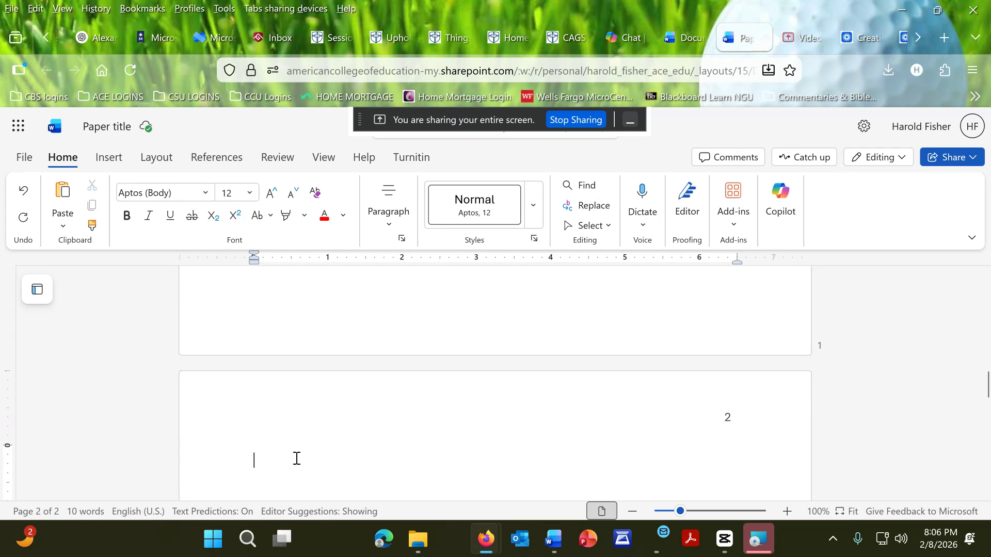
scroll(297, 458, down, 3)
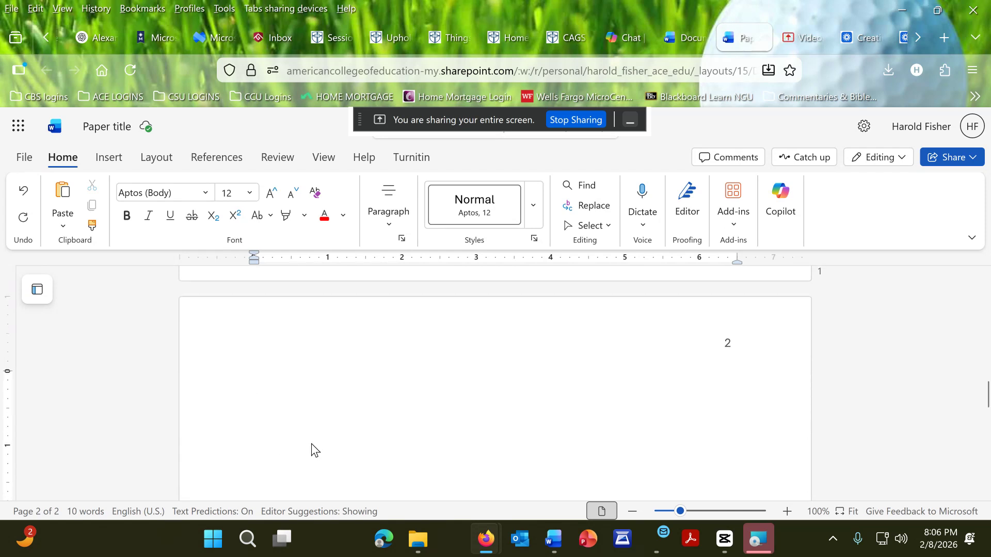
click(155, 158)
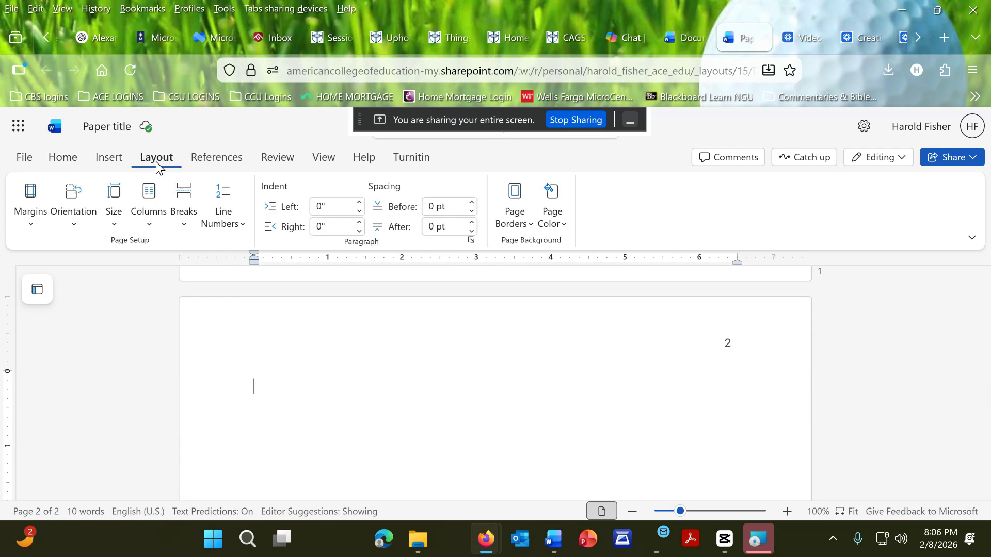
click(25, 224)
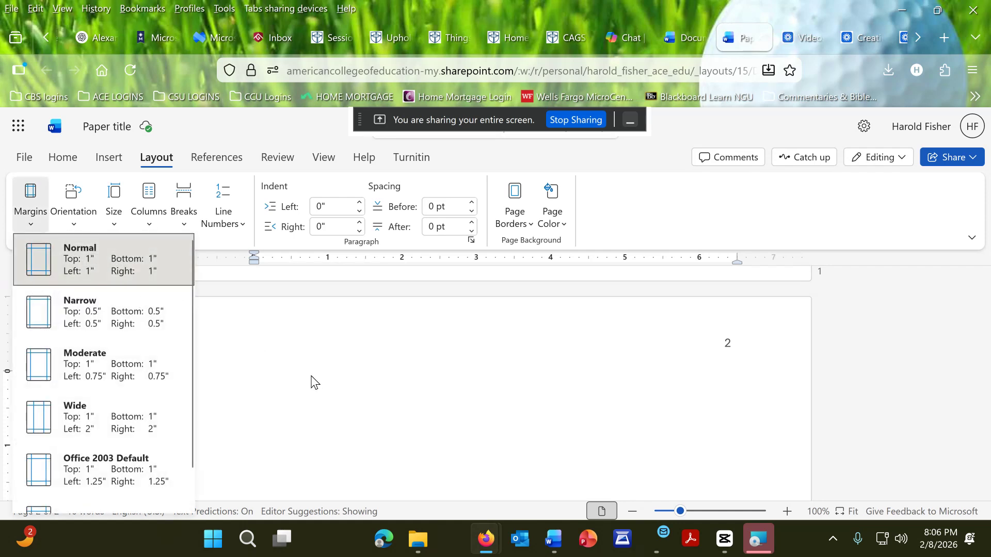
click(287, 373)
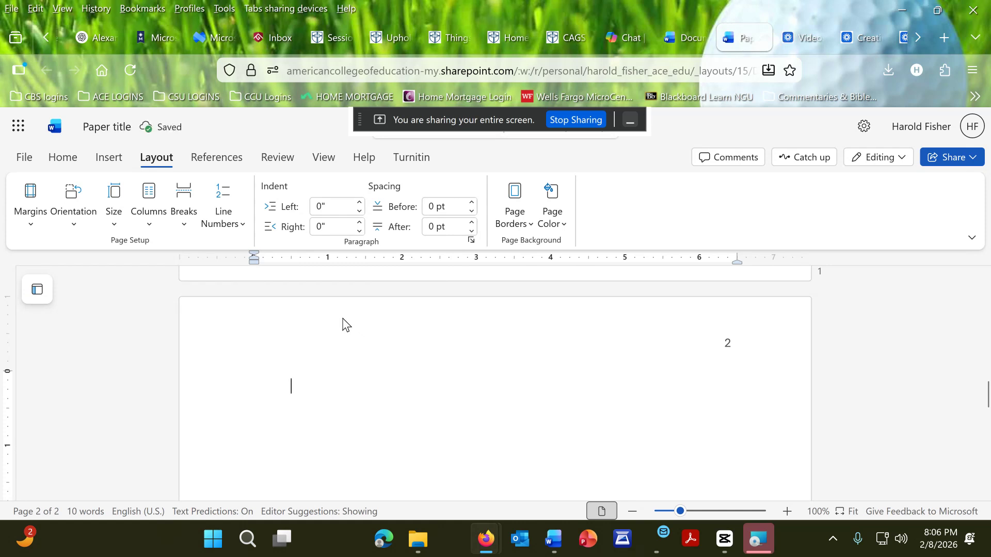
Write the first-line-indented text "This is my body page...." on page 2 and insert a page break after it
text(Th)
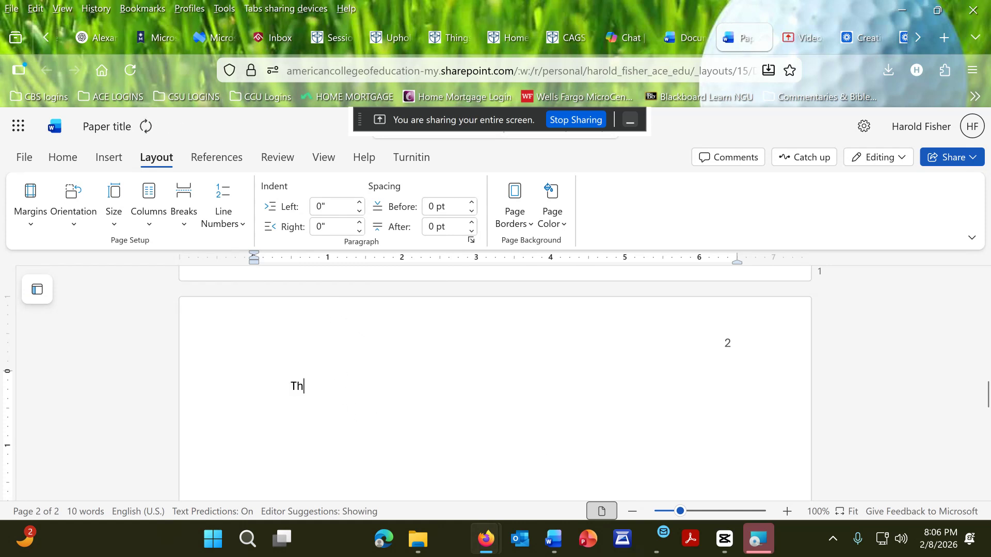
text(is is my body p)
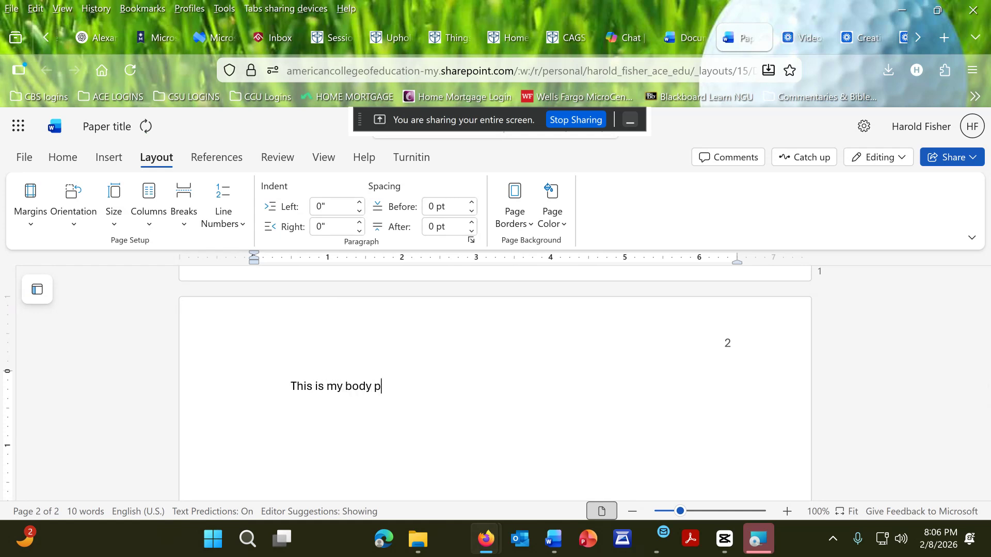
text(age....)
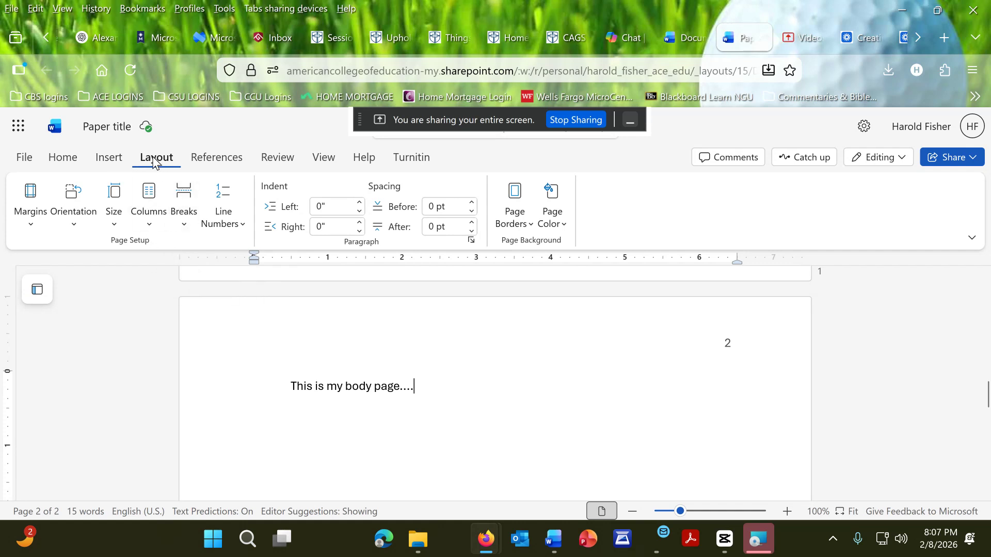
click(185, 202)
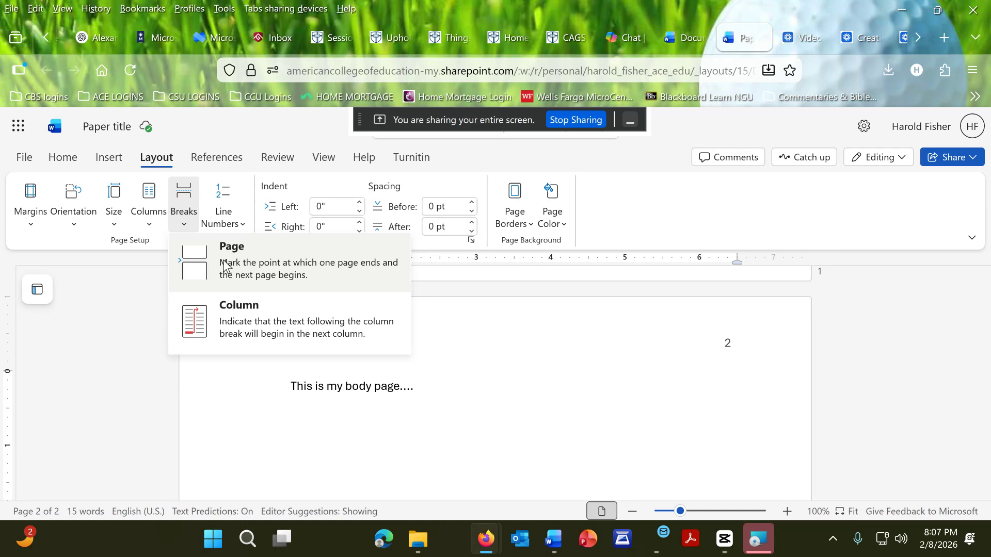
click(204, 264)
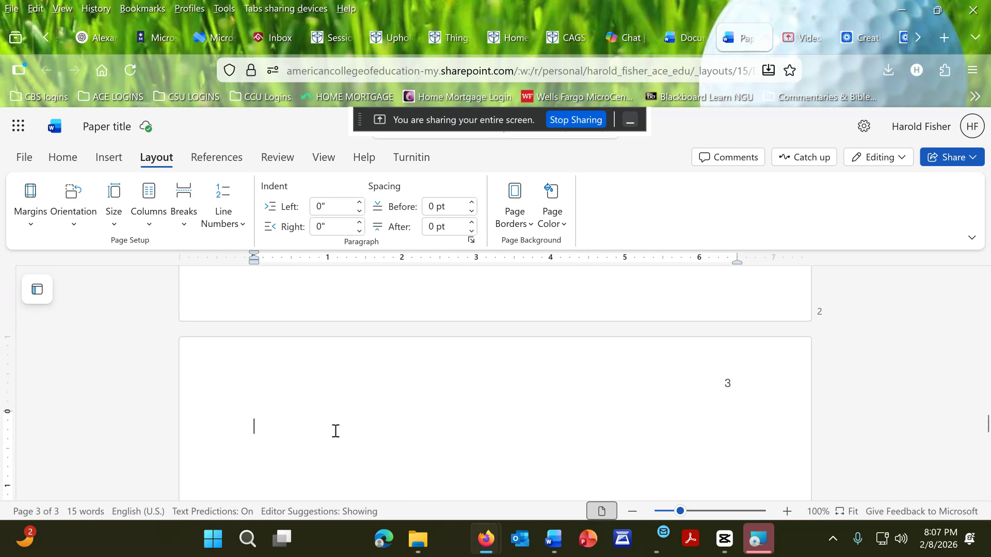
Add the centred heading "References" at the start of page 3 and begin a new line below it
click(63, 158)
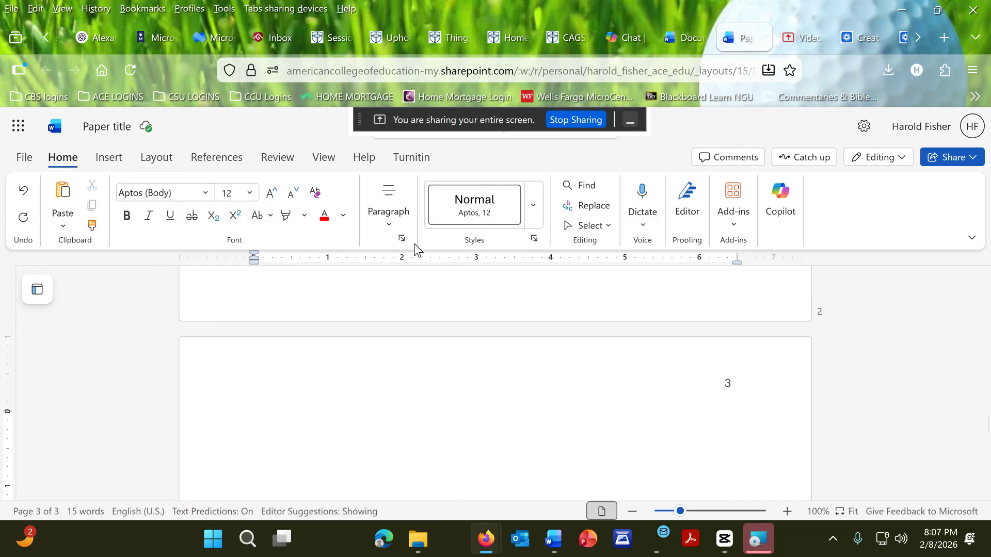
click(387, 220)
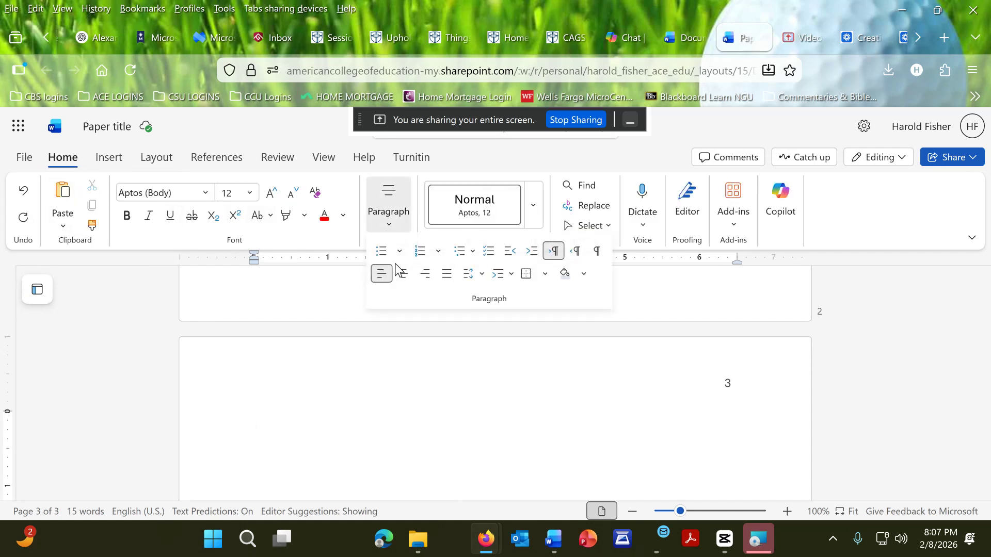
click(404, 282)
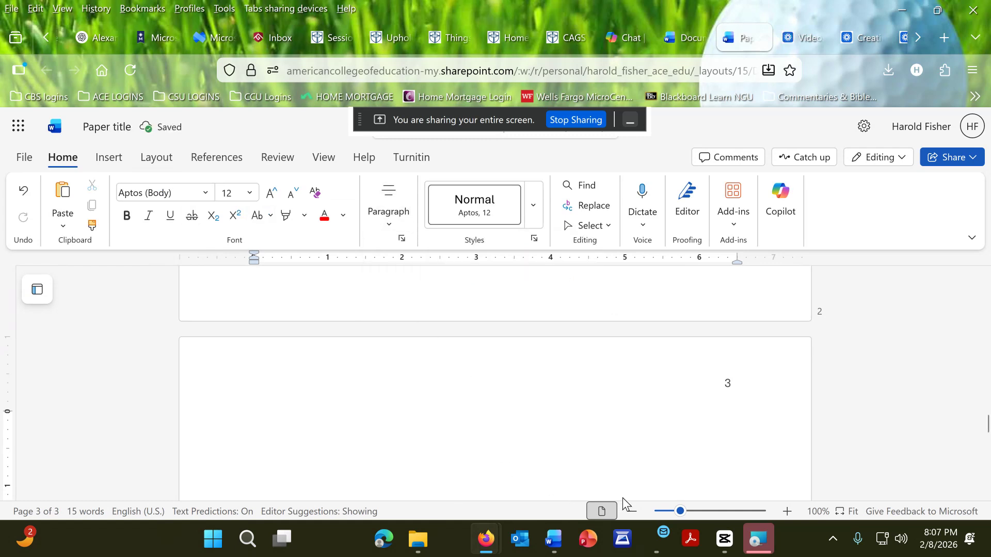
text(Refere)
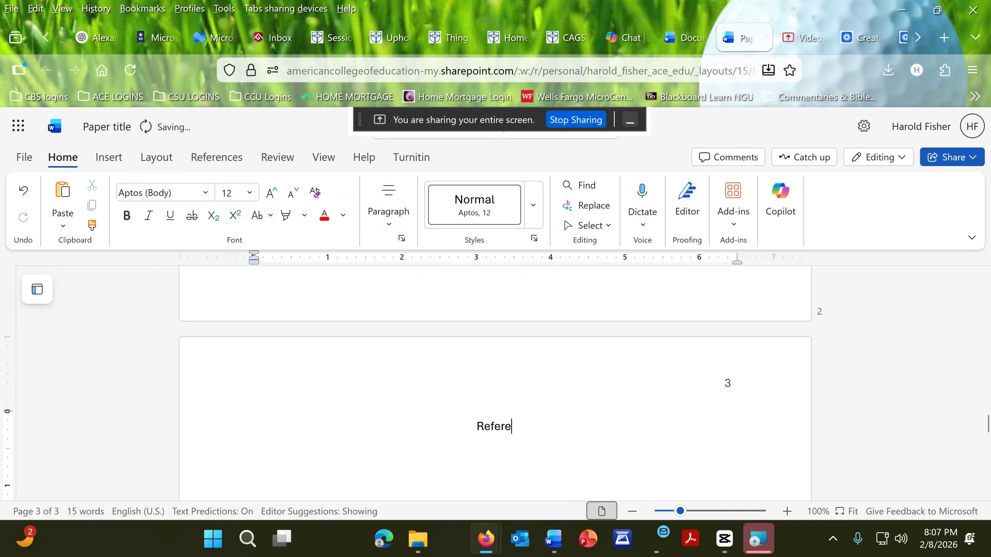
text(nces)
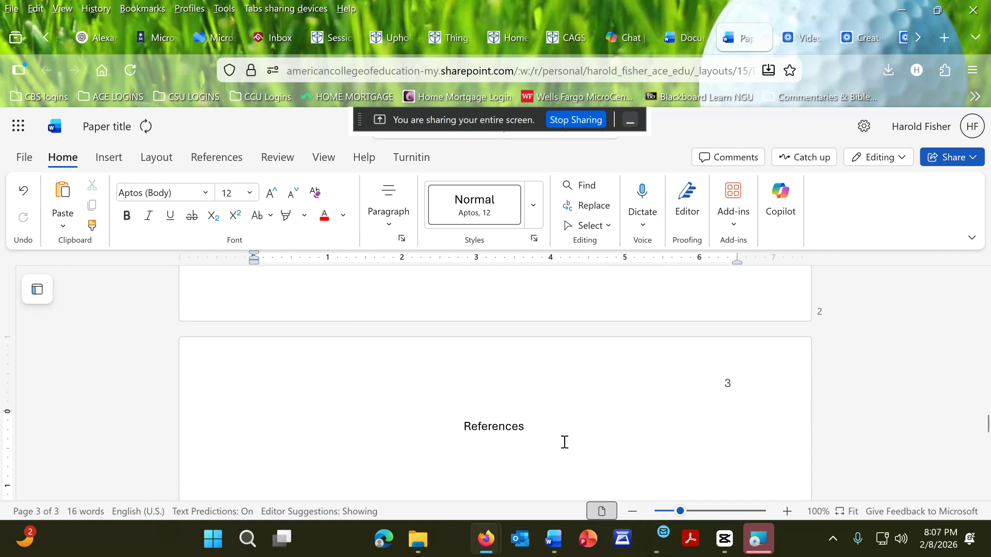
key(Return)
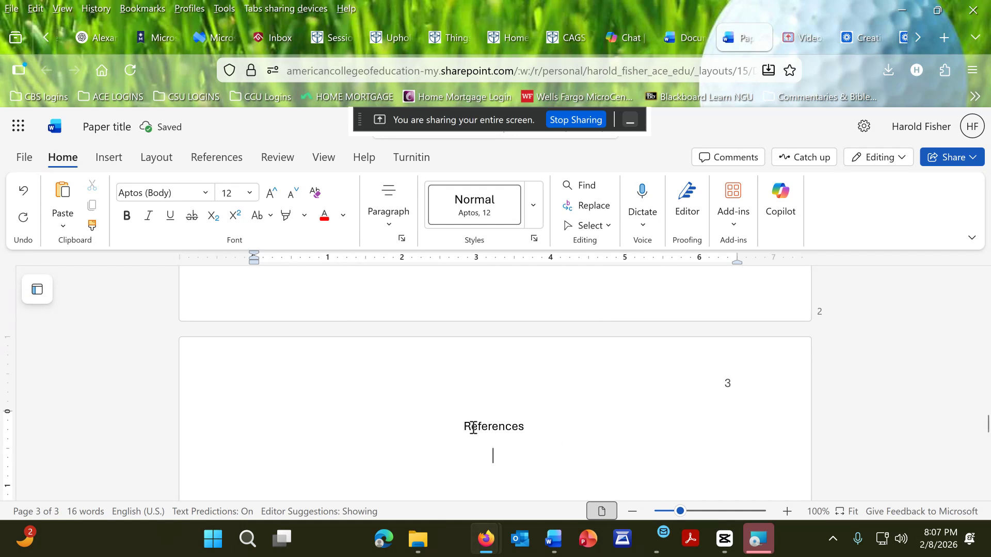
Make the References heading bold and set its font to Times New Roman
drag(465, 428, 524, 426)
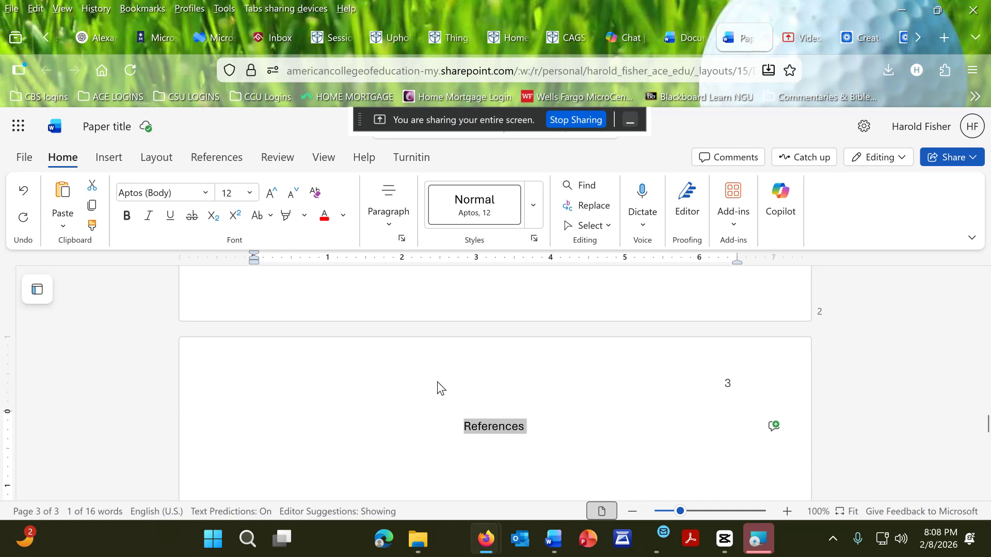
click(128, 218)
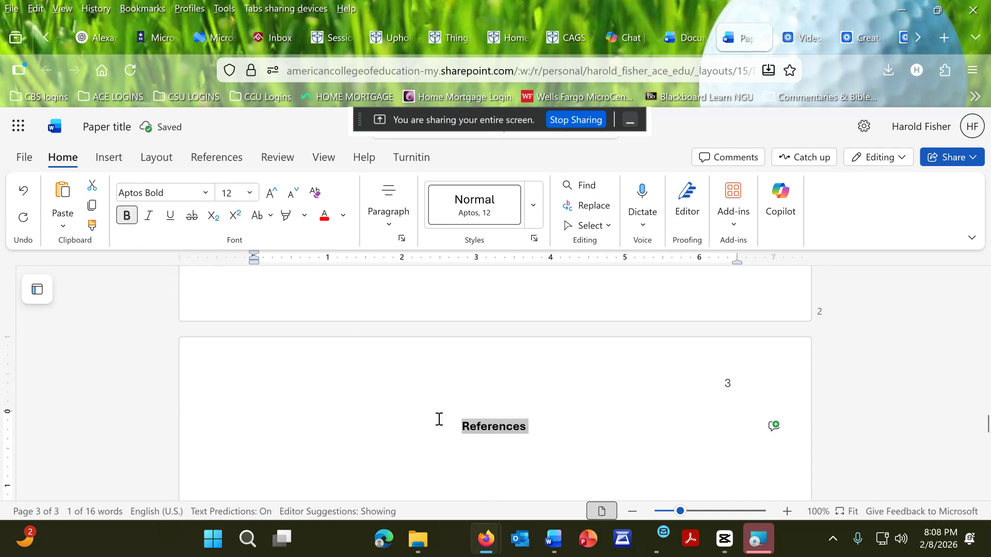
click(205, 193)
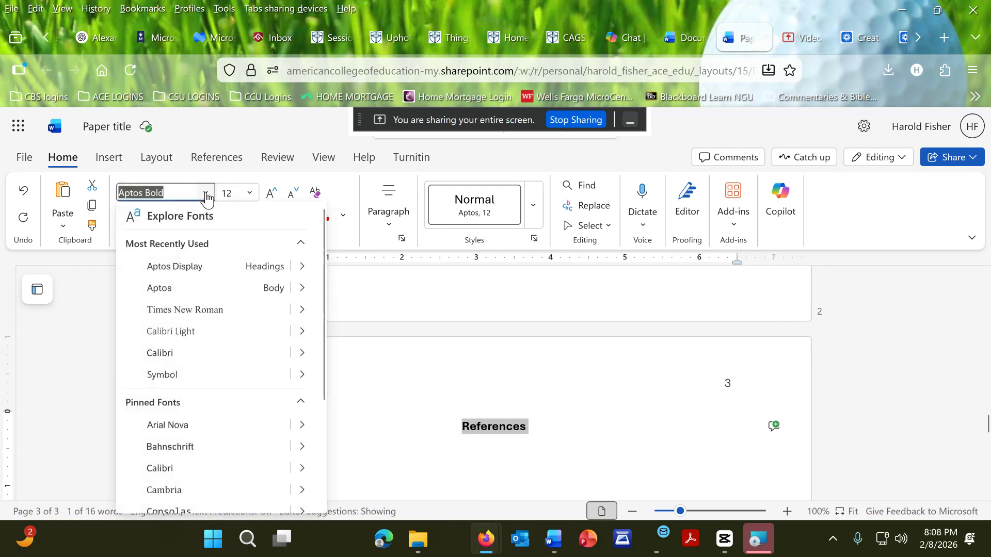
click(217, 313)
click(504, 462)
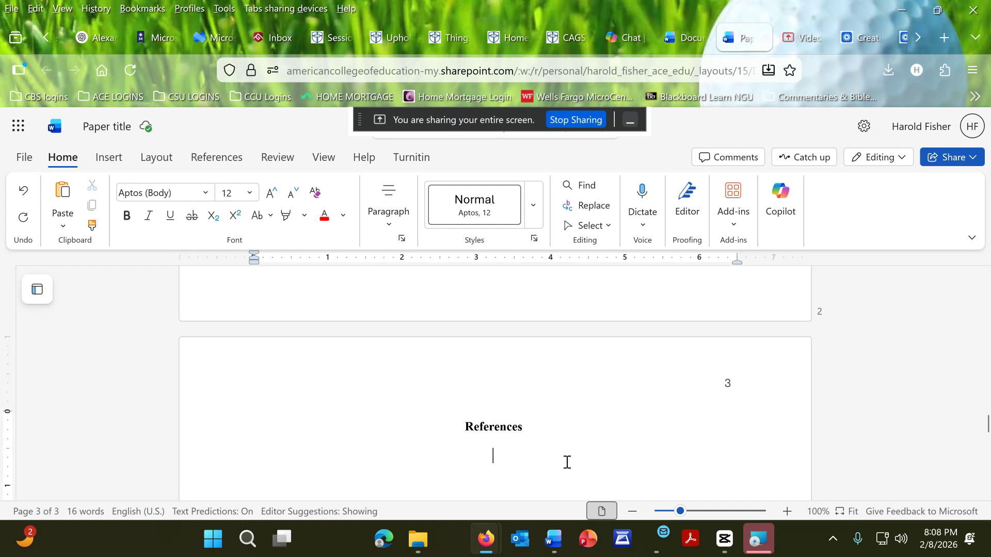
Recreate the line below the References heading so it takes on the heading's font, and align it left
key(BackSpace)
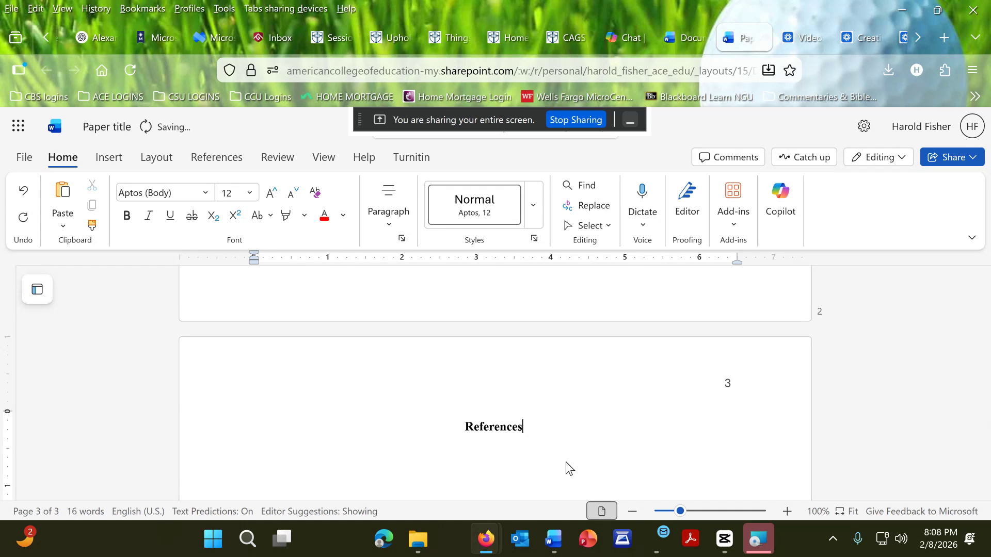
key(Return)
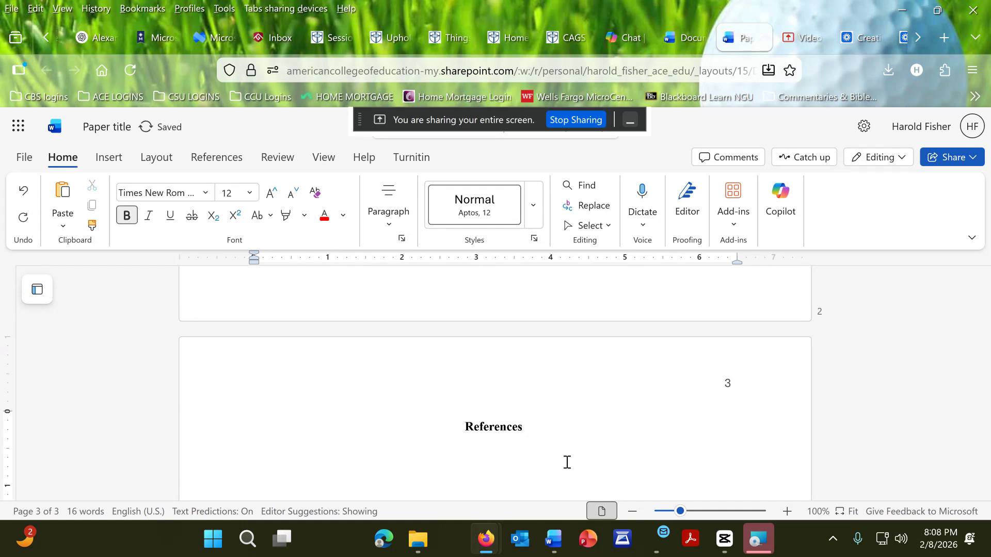
key(BackSpace)
key(Return)
click(385, 231)
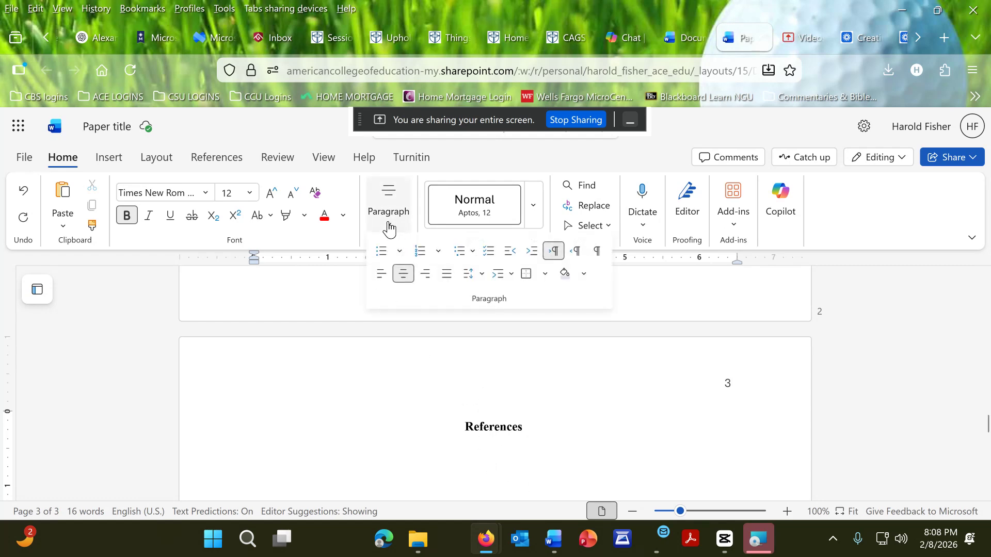
click(382, 278)
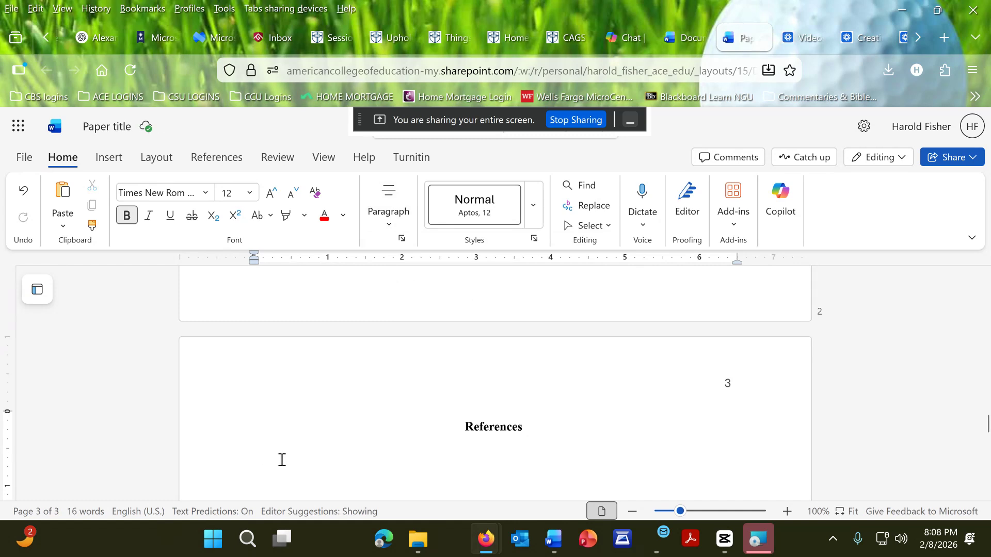
scroll(326, 444, down, 3)
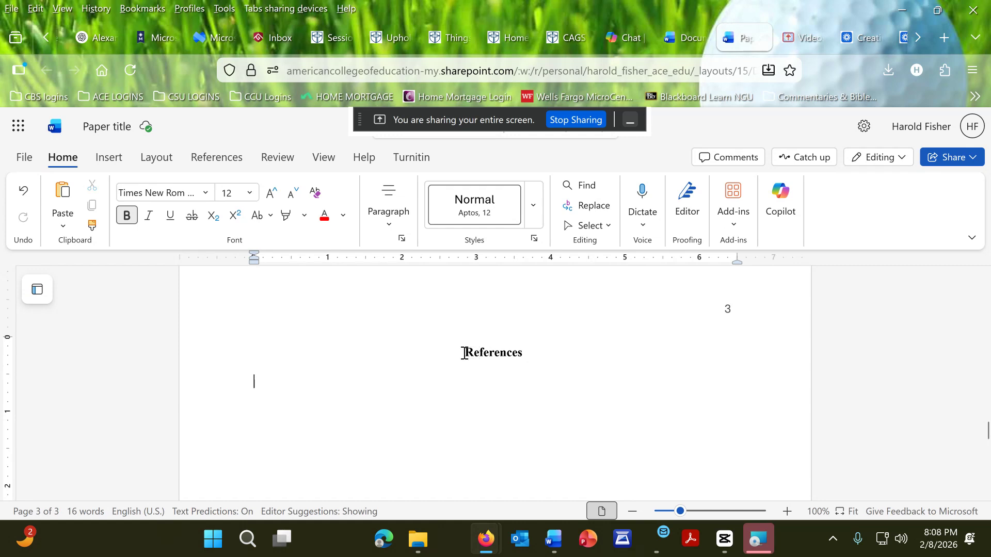
Format the References heading and the lines below it with 0 pt spacing after, double line spacing and a 0.5-inch hanging indent
drag(464, 351, 487, 404)
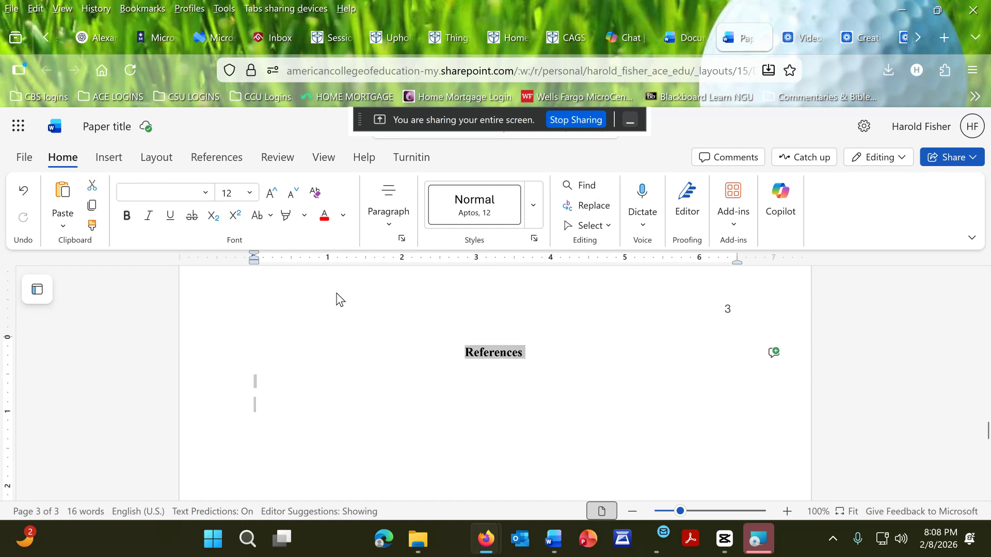
click(403, 239)
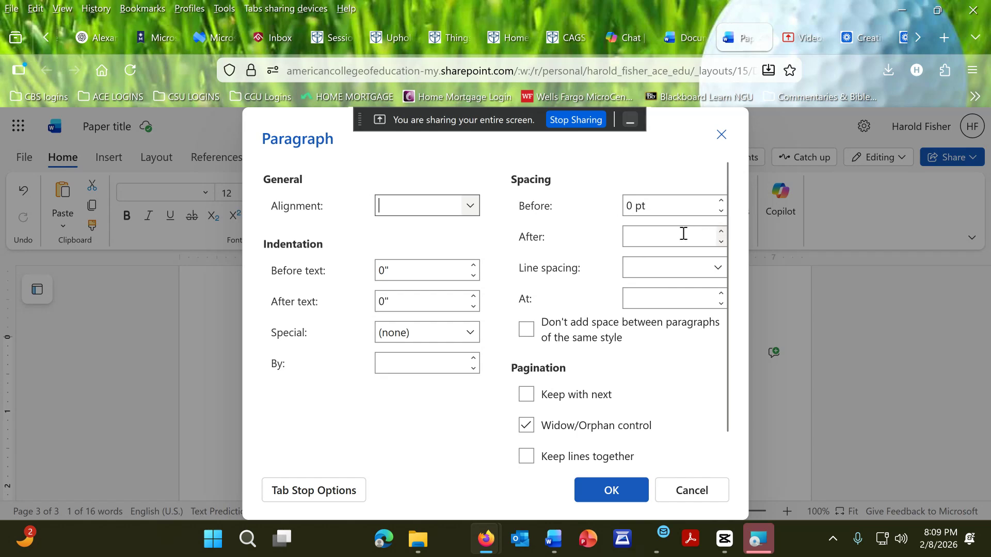
click(663, 234)
text(0)
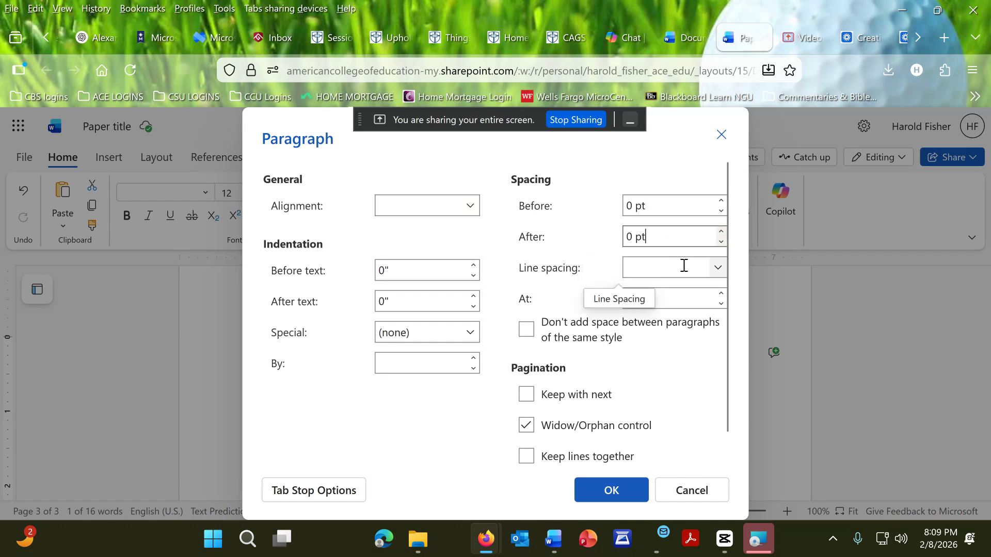
click(717, 268)
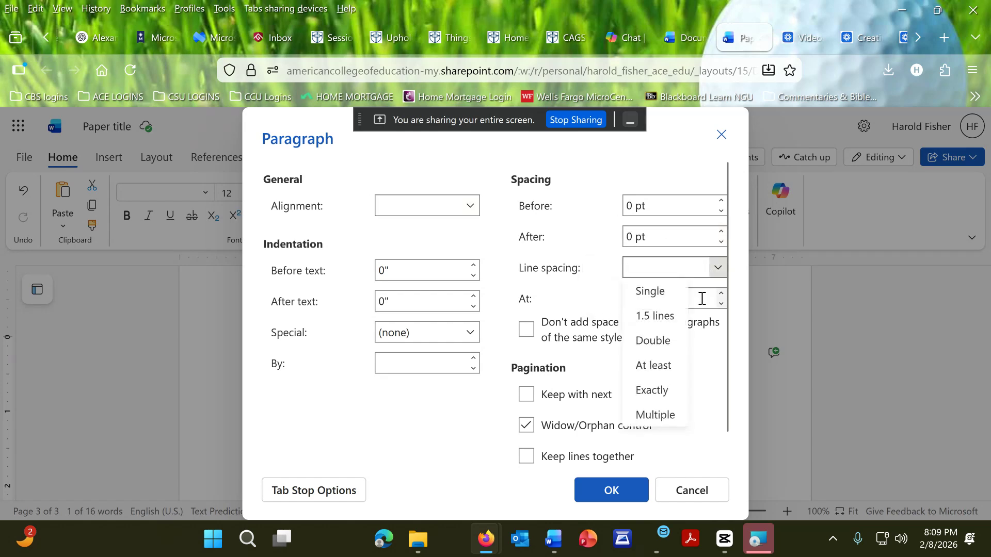
click(659, 342)
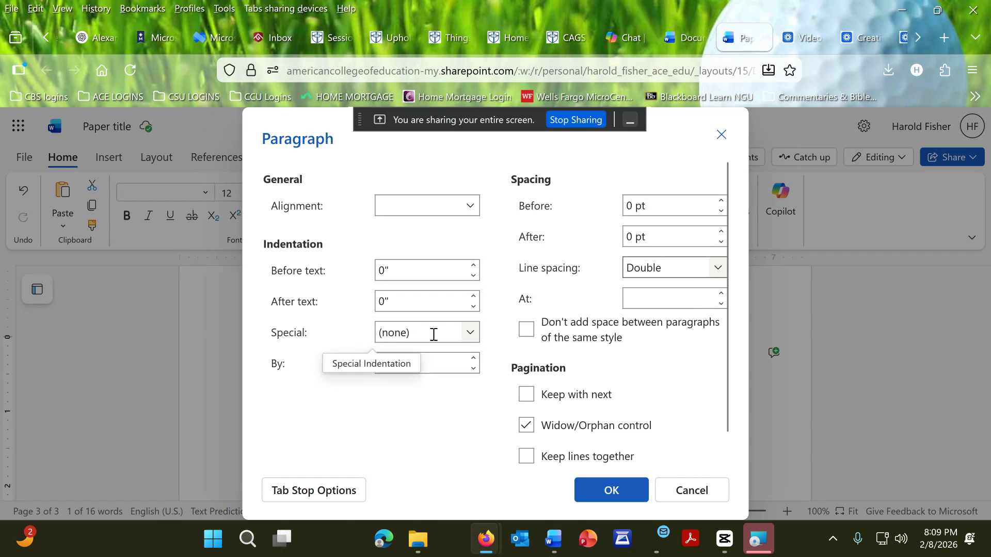
click(471, 336)
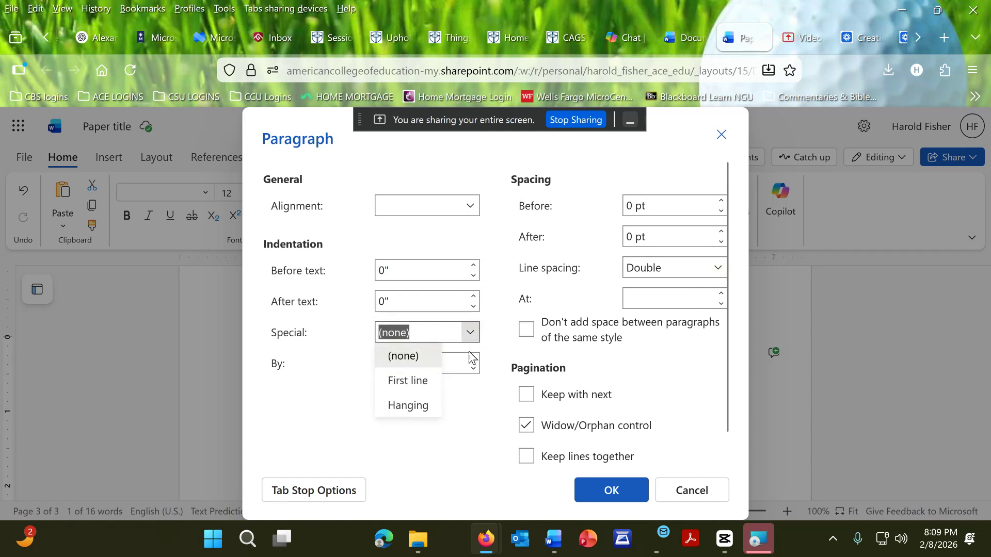
click(415, 409)
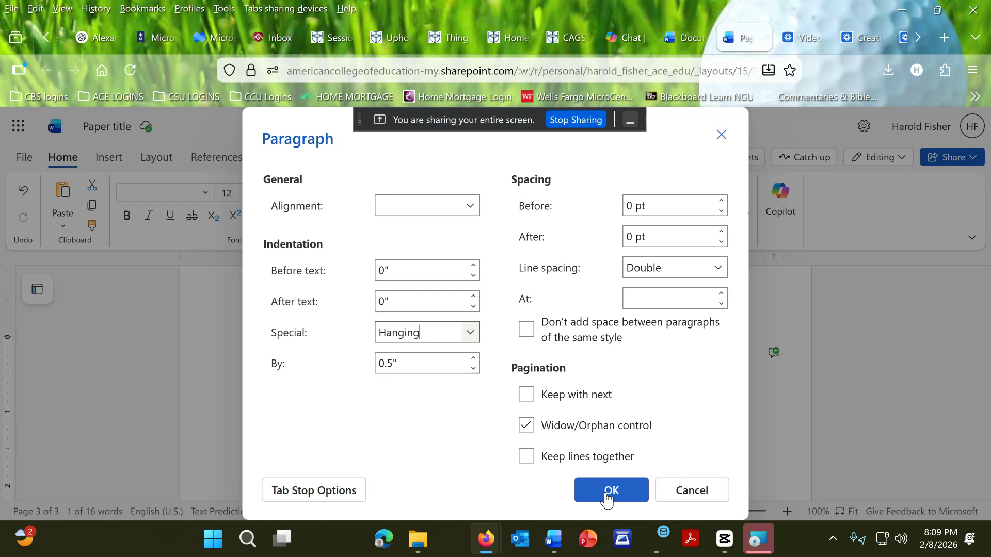
click(607, 492)
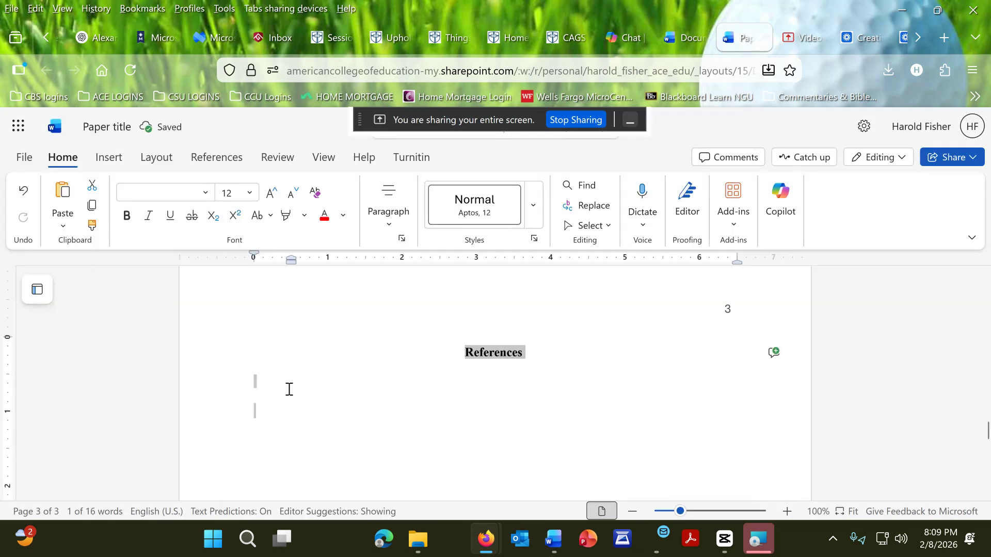
Fill the line below the References heading with random placeholder text starting "poejpofgsdpfofg", long enough to wrap onto a second line
click(272, 386)
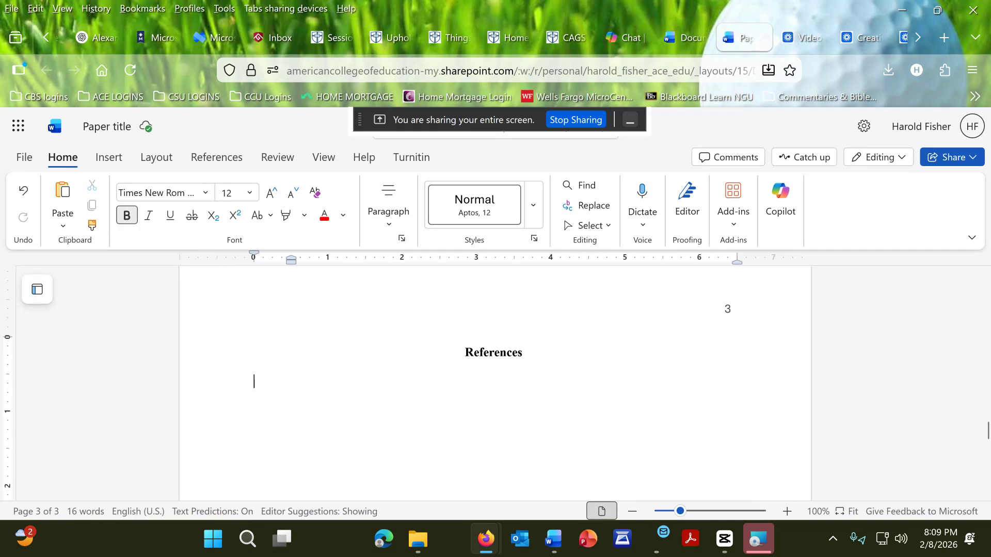
text(poejpofgsdpfofgaepogjaopsdjgpaldjspofjaspodjapodjf)
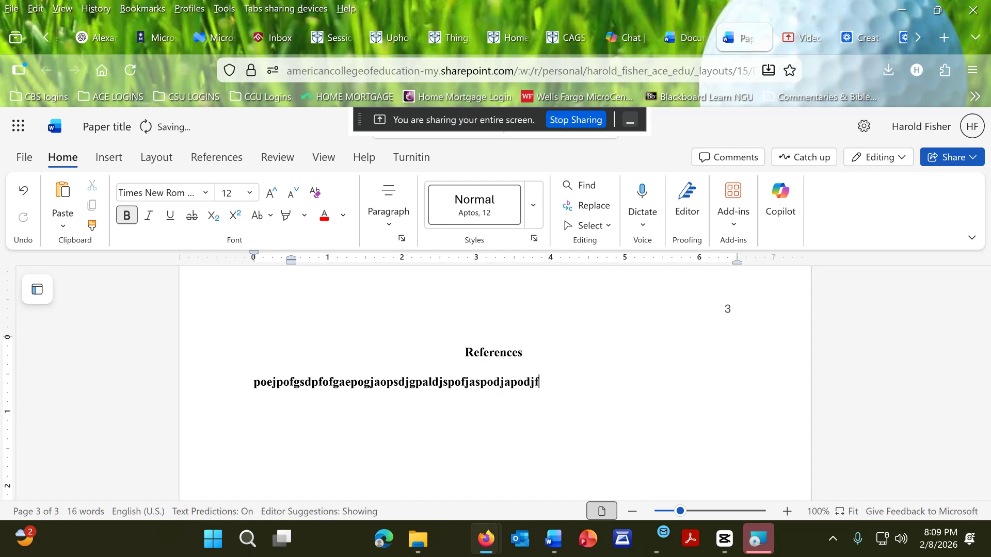
text(paosjdfpojapofgjapsofjpaosdjfopjspodfjaposfjpowae)
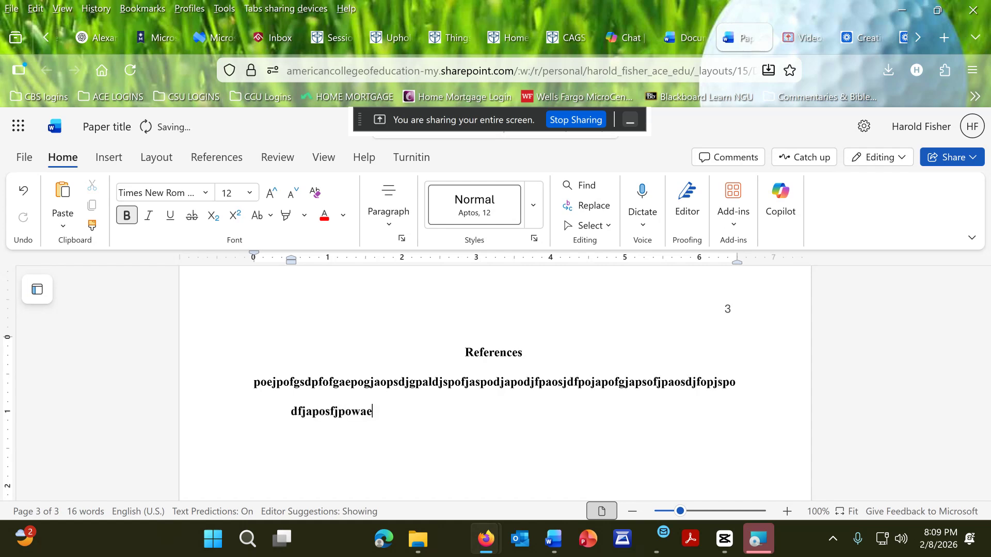
text(jffaepfjawp)
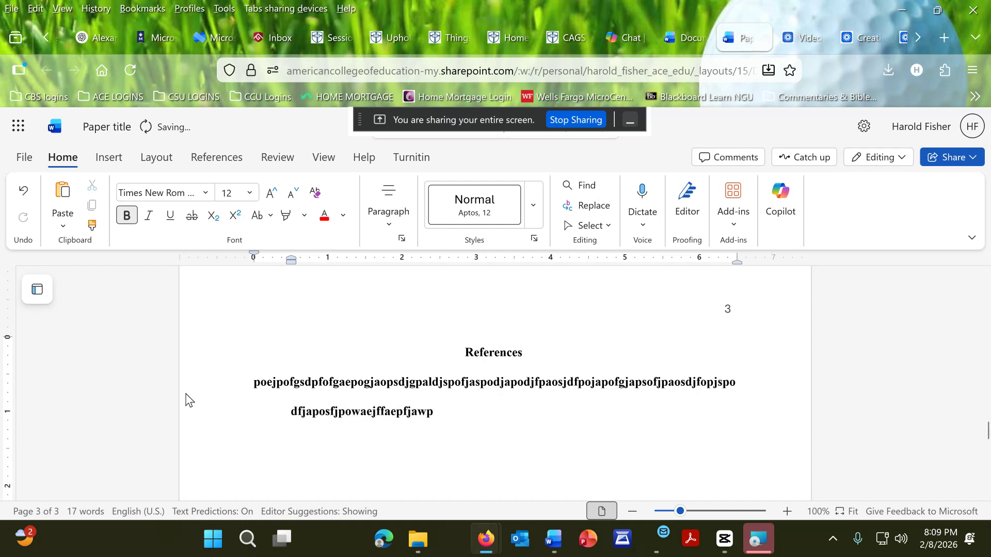
Remove the bold formatting from the whole placeholder reference entry below the heading
drag(256, 388, 439, 413)
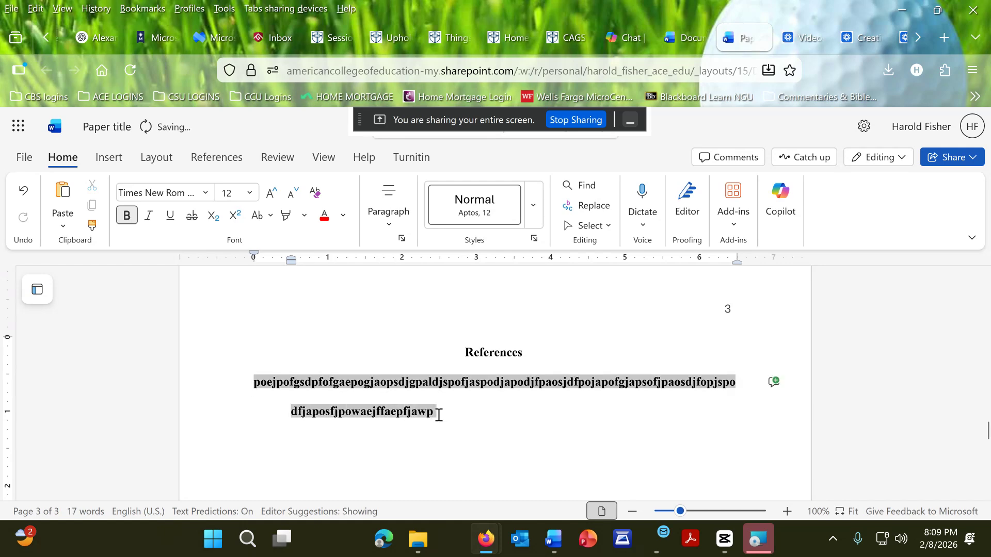
click(127, 216)
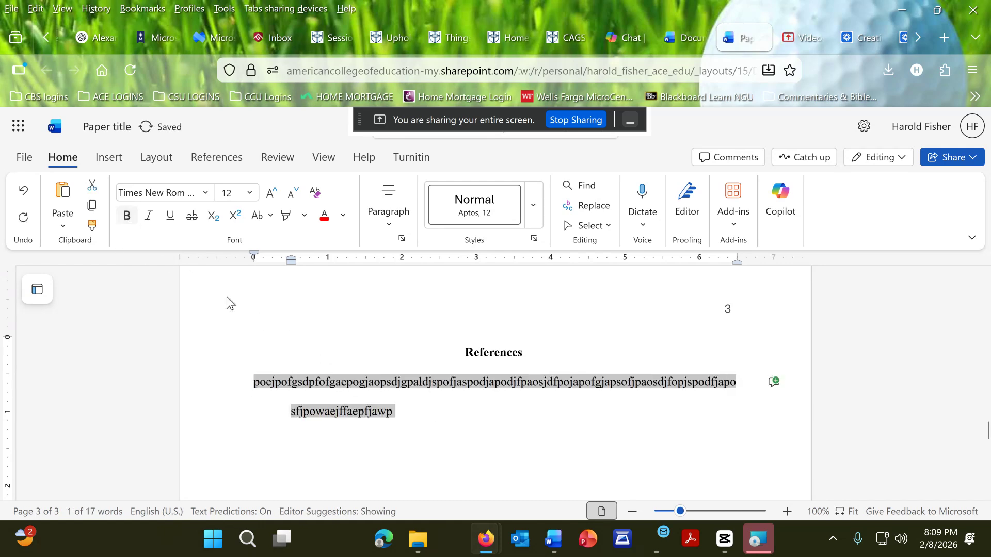
click(436, 416)
Review the layout of the title page, body page and references page, including their header page numbers
scroll(460, 430, down, 2)
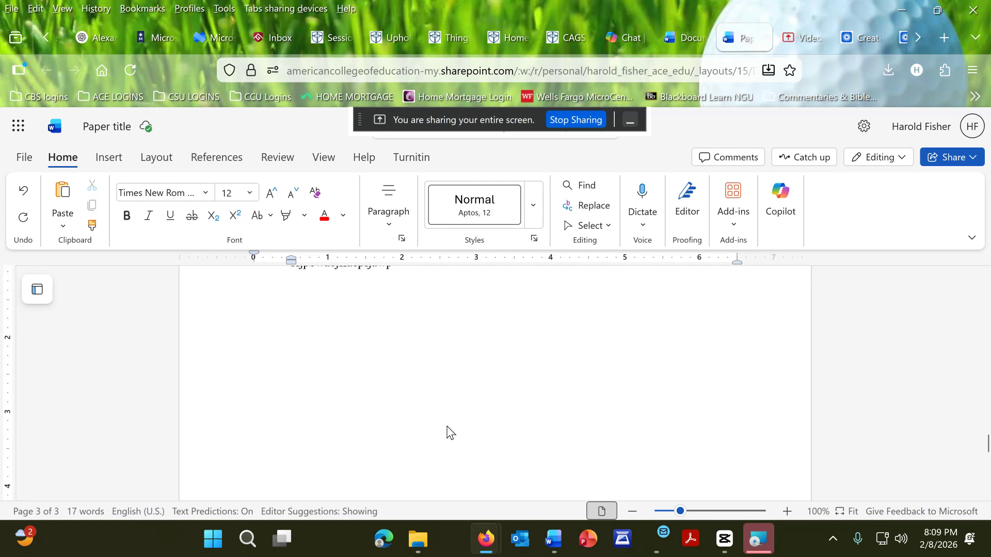
scroll(398, 376, up, 3)
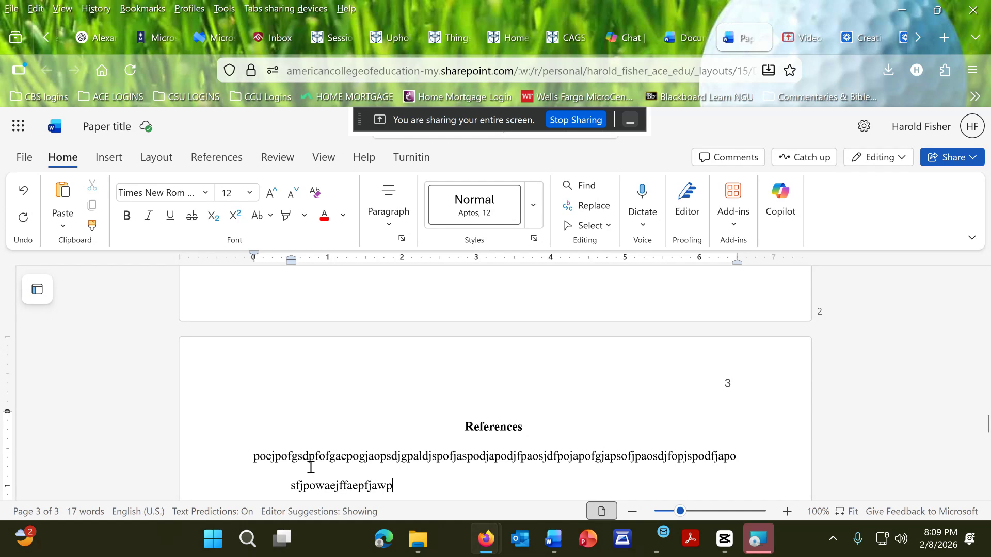
scroll(355, 437, up, 10)
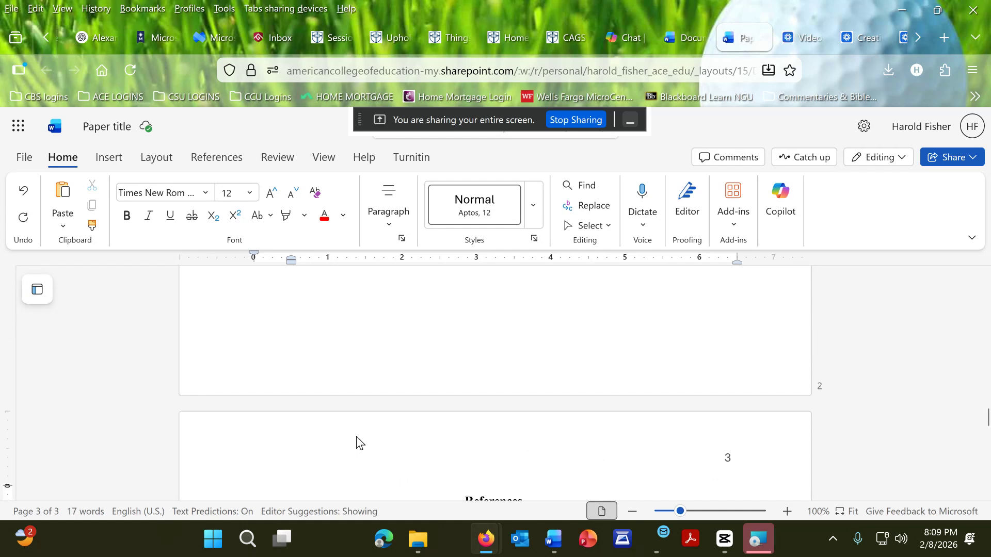
scroll(355, 438, up, 5)
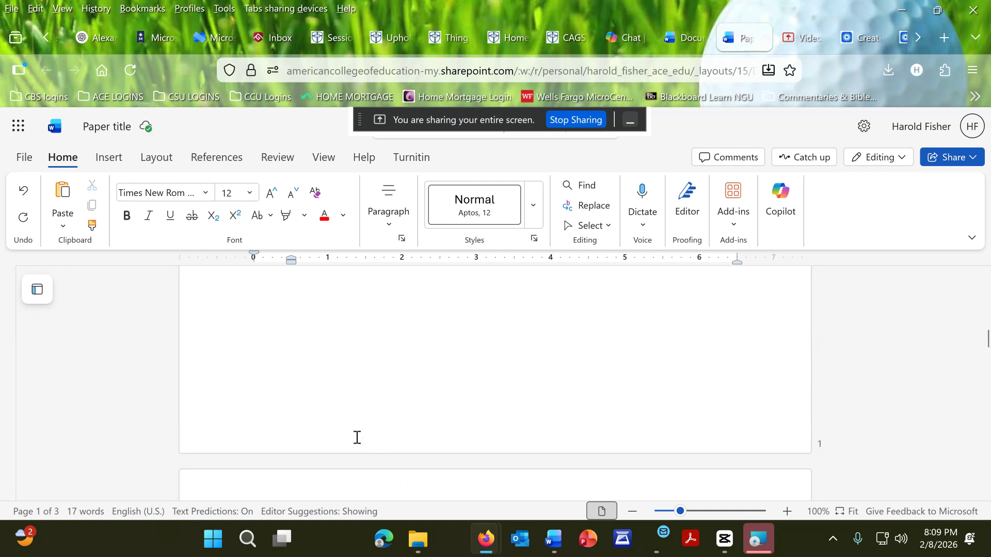
scroll(355, 438, up, 5)
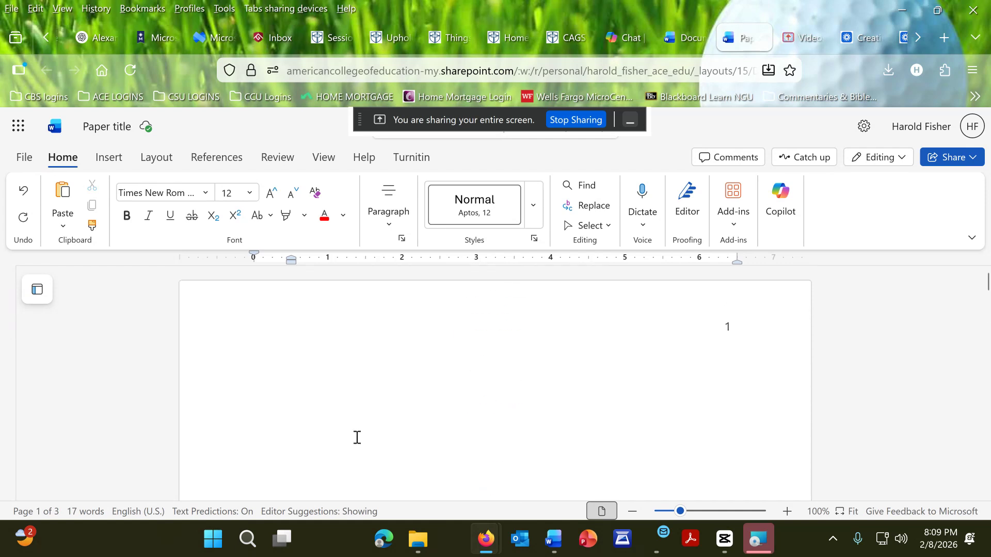
scroll(357, 437, down, 3)
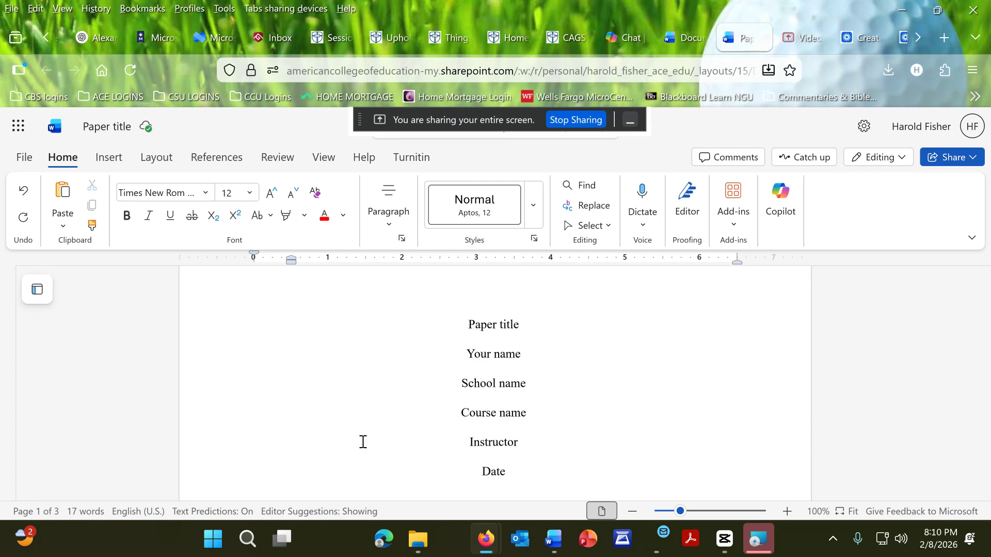
scroll(363, 441, up, 5)
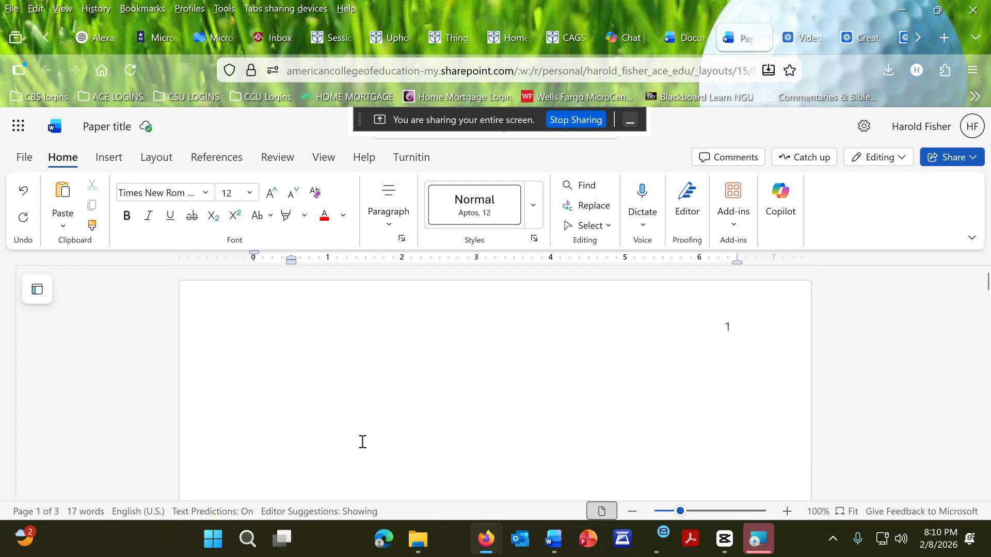
scroll(362, 444, down, 5)
scroll(363, 445, down, 3)
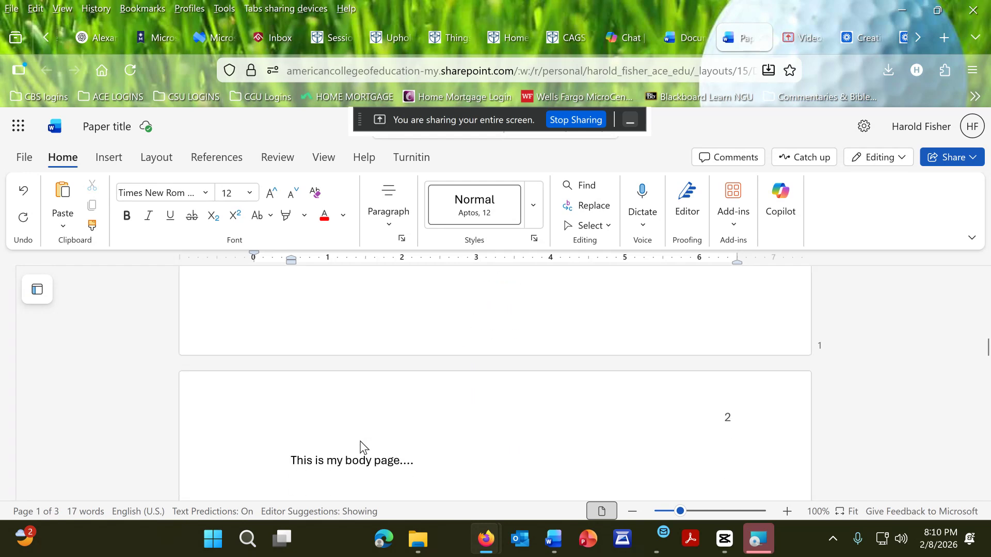
scroll(369, 439, up, 1)
scroll(379, 431, down, 4)
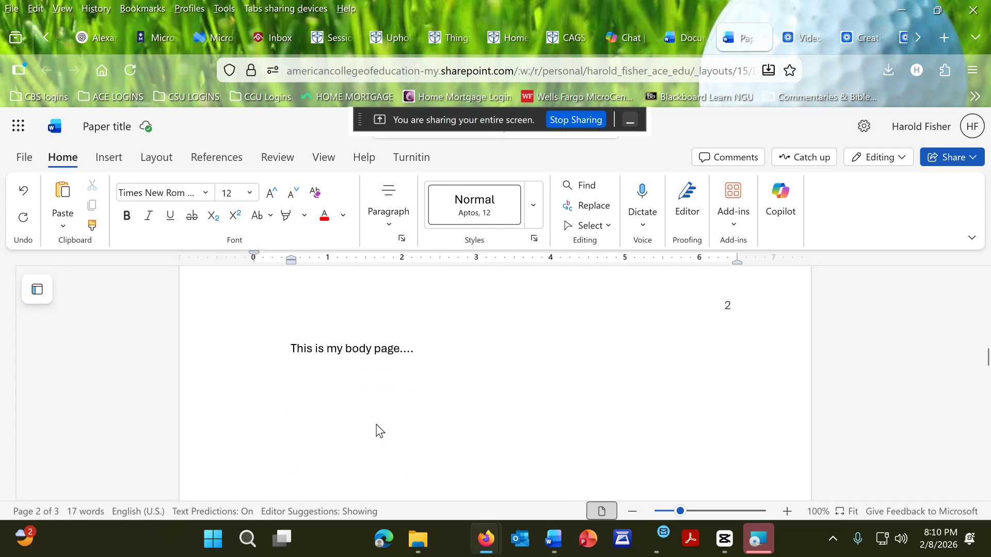
scroll(380, 429, down, 2)
scroll(379, 429, down, 6)
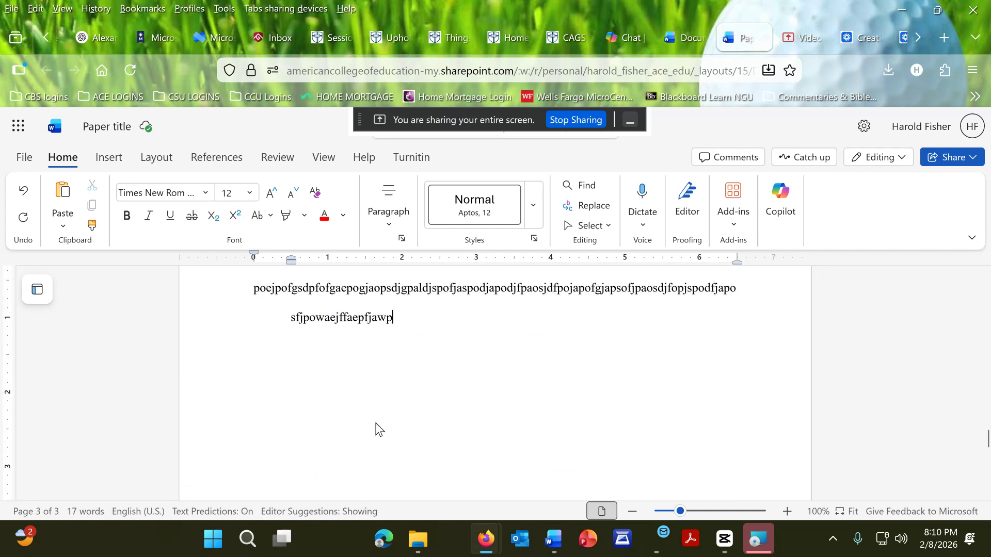
scroll(381, 421, up, 3)
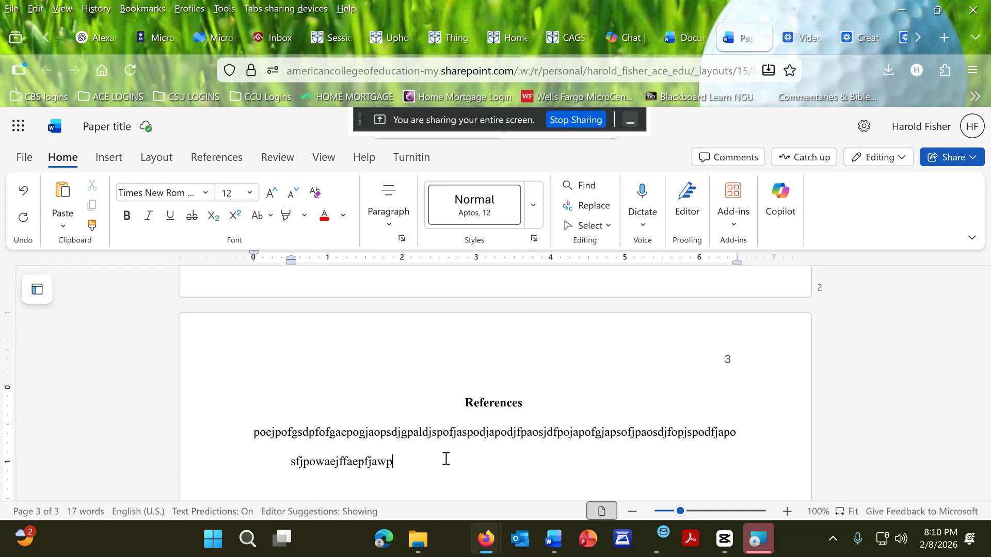
scroll(446, 458, up, 15)
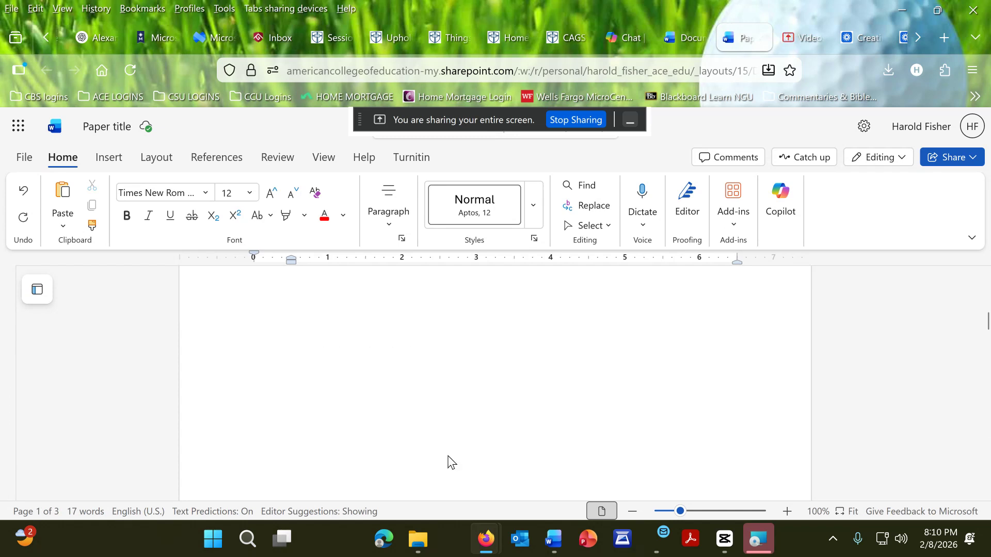
scroll(445, 460, down, 5)
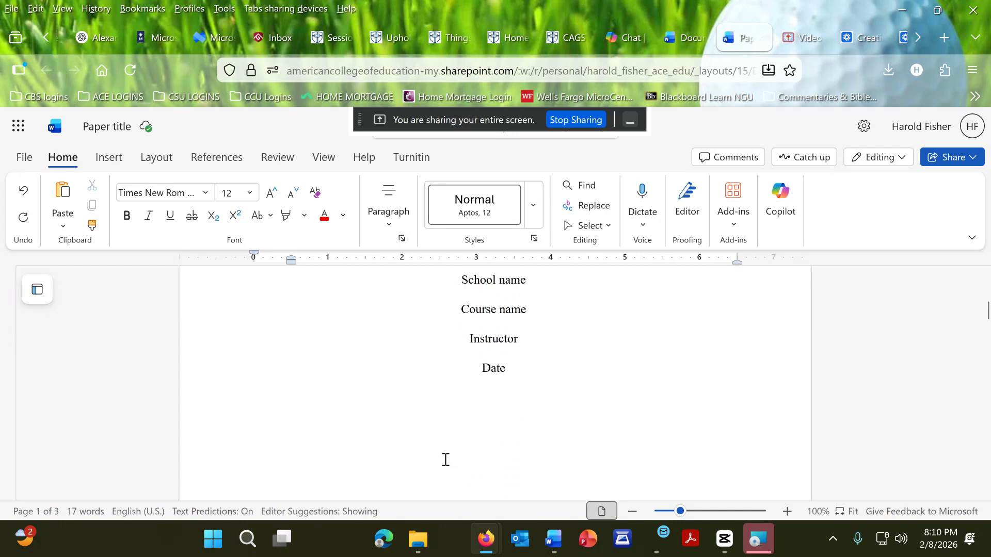
scroll(447, 465, up, 3)
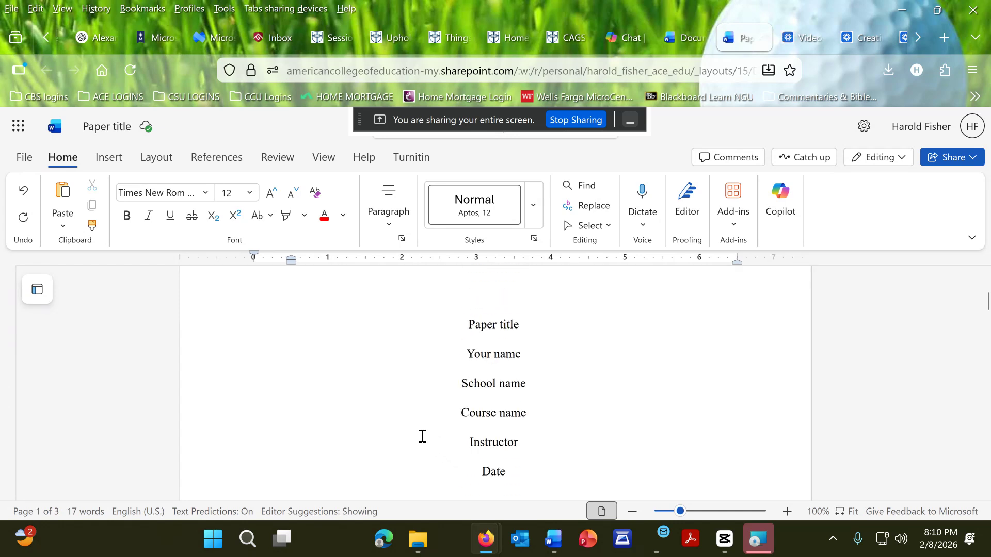